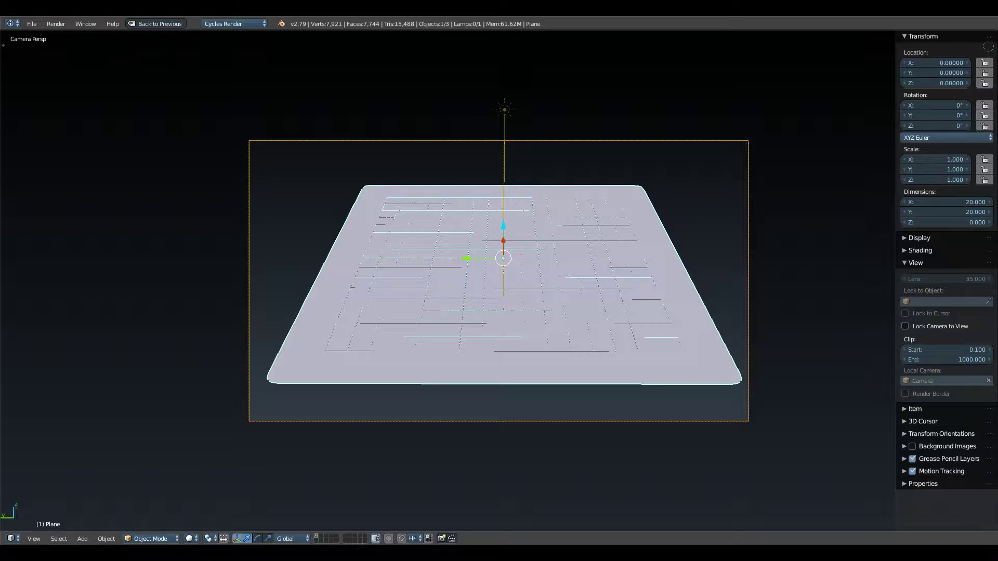
- Inspect the camera's placement relative to the plane from outside, then return to the camera view
middle_click_drag(782, 229, 465, 171)
scroll(465, 172, "down", 4)
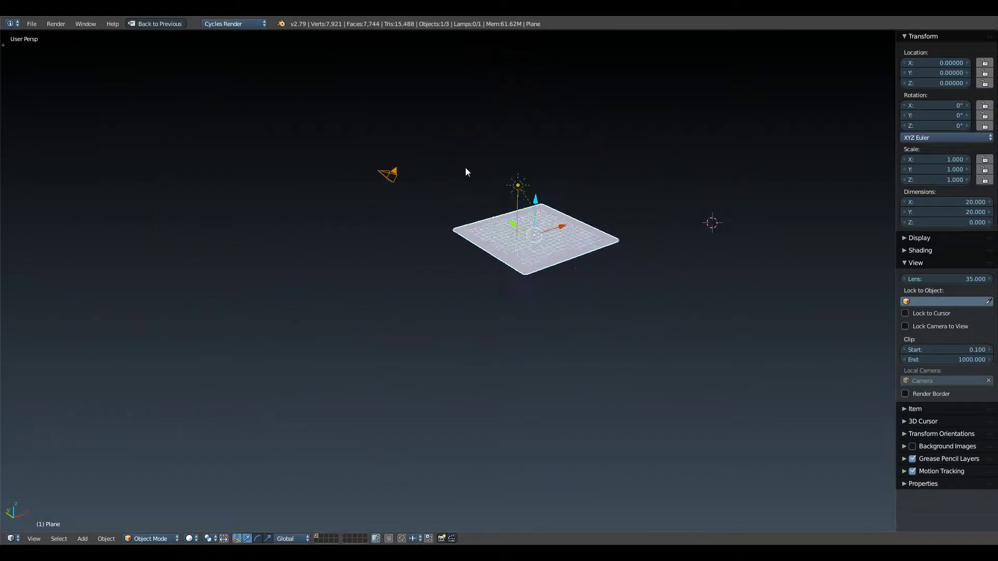
scroll(466, 167, "up", 2)
key("KP_0")
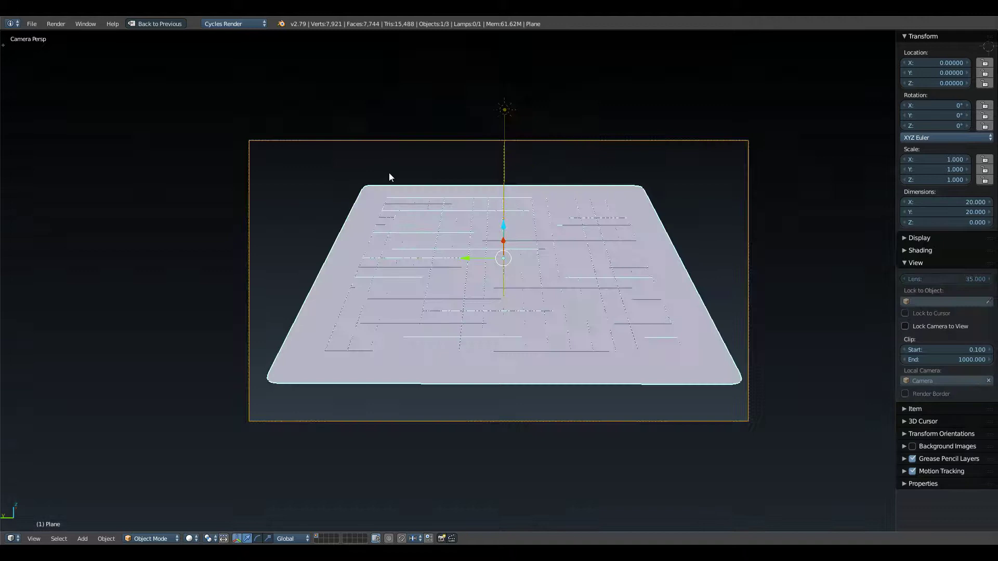
middle_click_drag(604, 220, 569, 216, "shift")
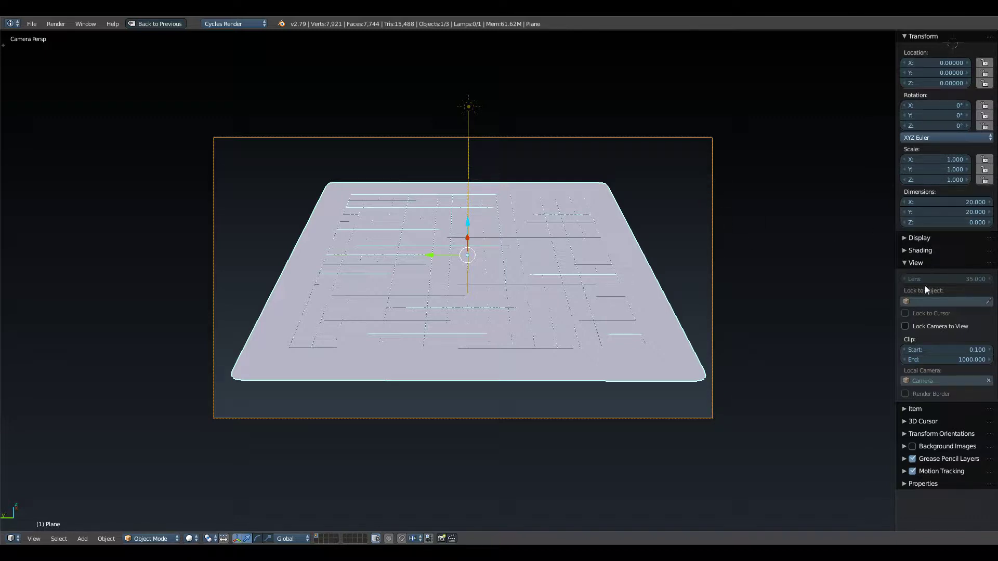
- Enable Lock Camera to View, orbit the camera to a slightly flatter angle on the plane, and disable the lock
left_click(908, 326)
middle_click_drag(686, 255, 535, 296)
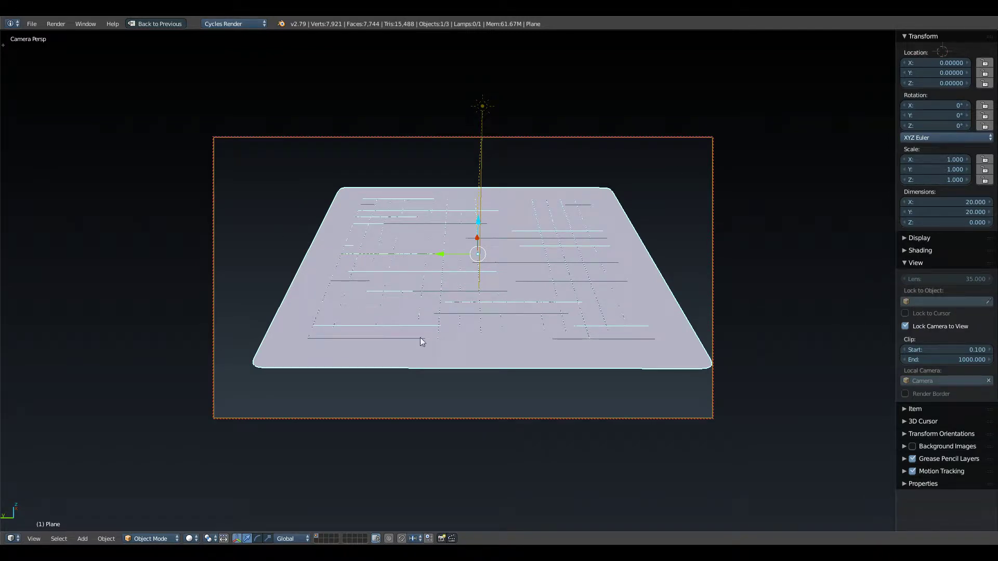
left_click(906, 325)
- Check the repositioned camera from outside its view, then look through the camera again
middle_click_drag(664, 265, 516, 279)
scroll(677, 212, "down", 2)
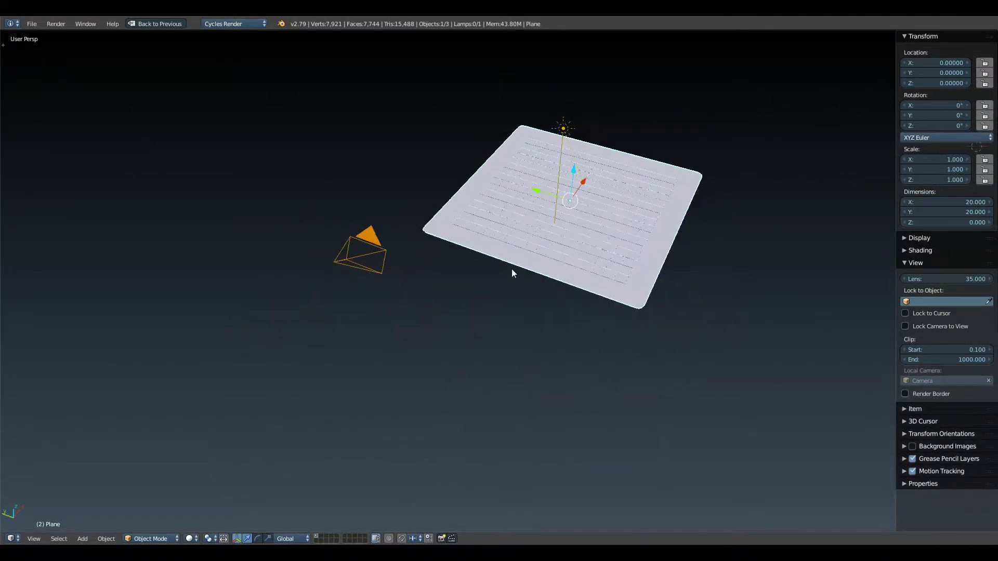
key("KP_0")
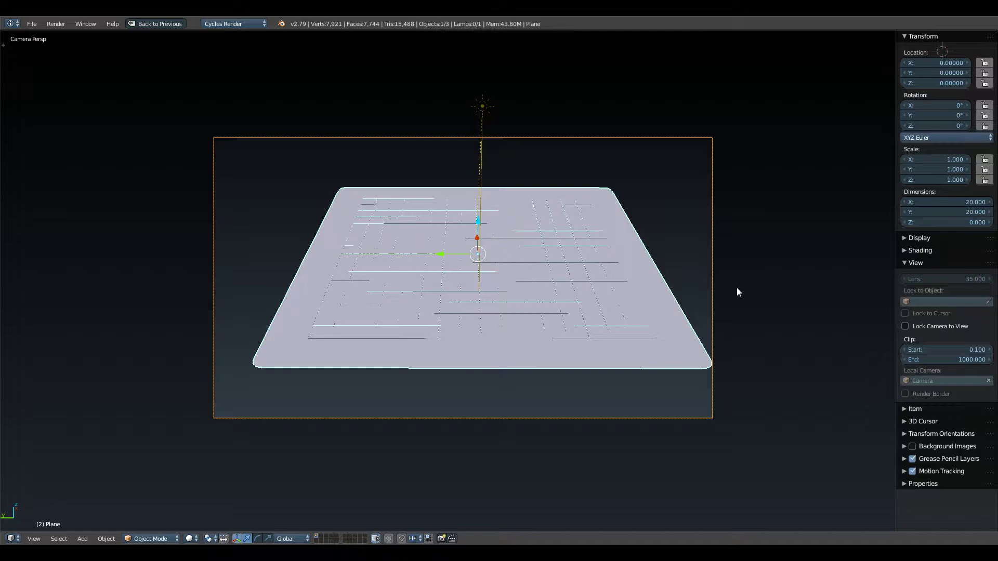
- Enable Lock Camera to View, hide the properties sidebar, and orbit the camera slightly around the plane
left_click(912, 328)
key("n")
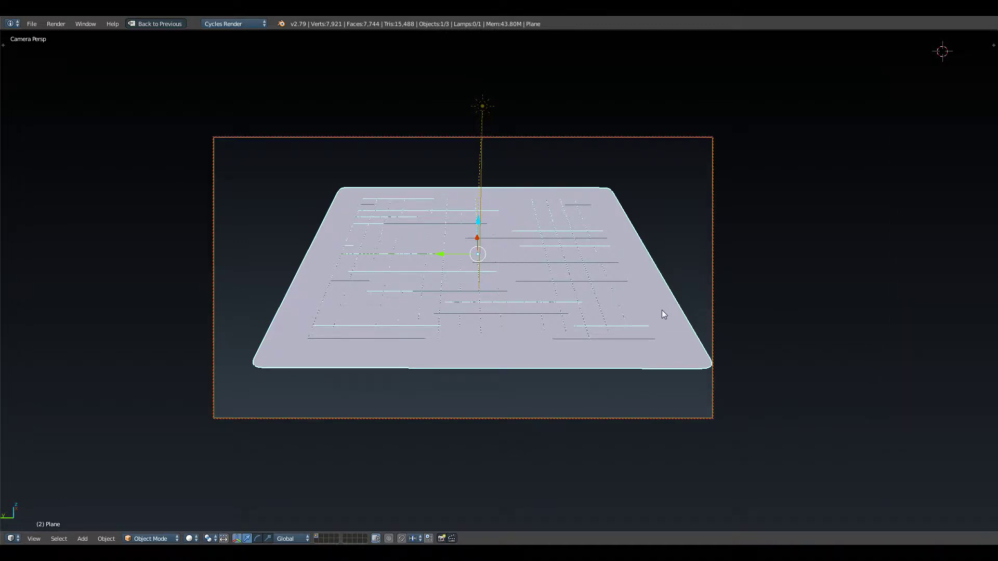
mouse_move(594, 296)
middle_mouse_down()
mouse_move(584, 292)
mouse_move(587, 300)
middle_mouse_up()
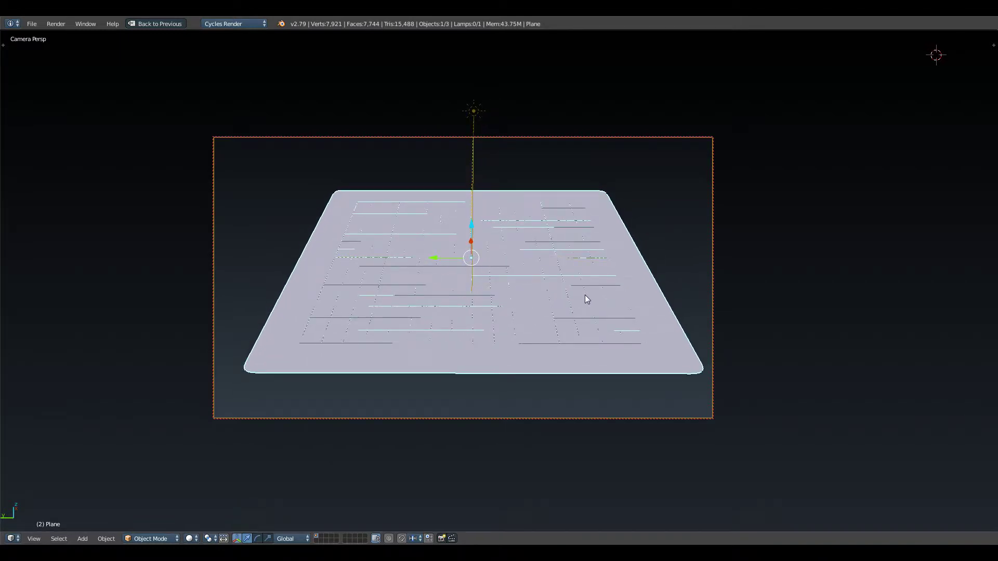
- Move the camera around the scene with walk navigation and confirm a corner-on view with the whole plane inside the frame
key("shift+f")
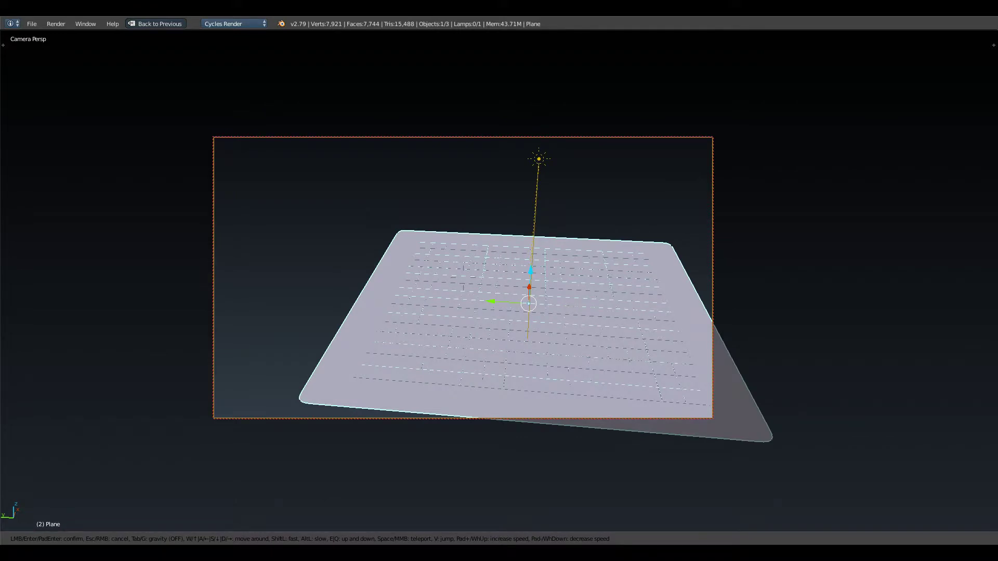
key("w")
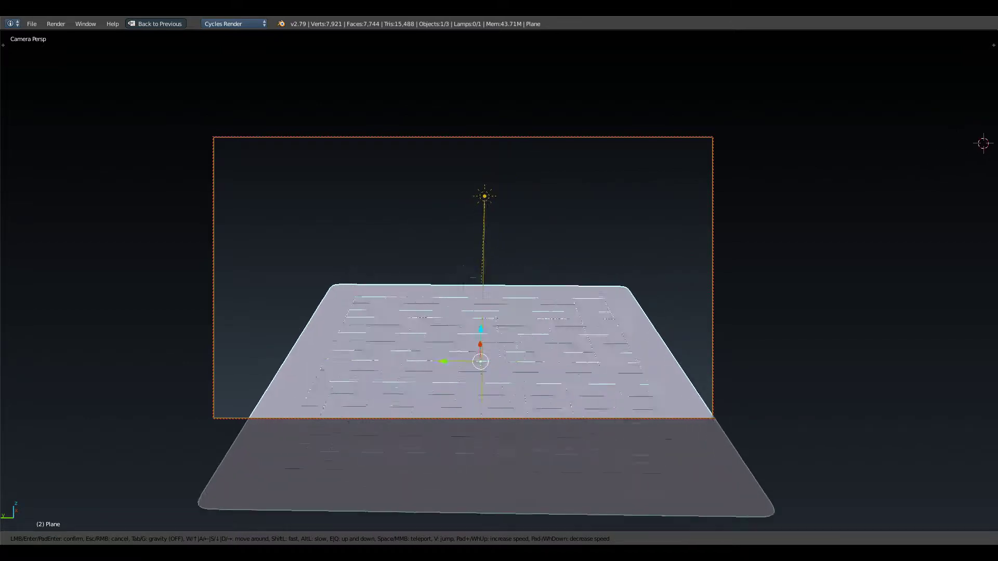
key("d")
key("s")
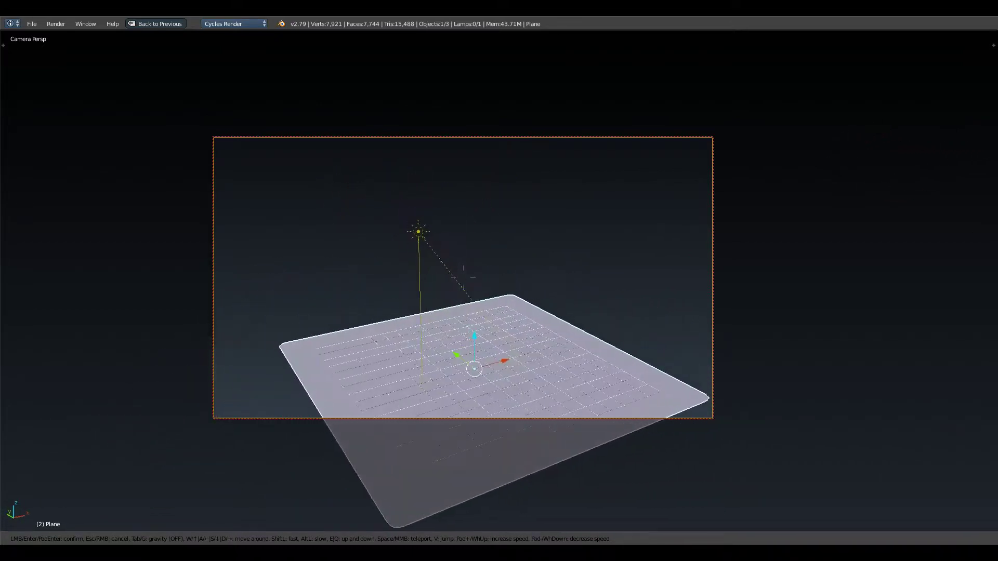
key("w")
key("d")
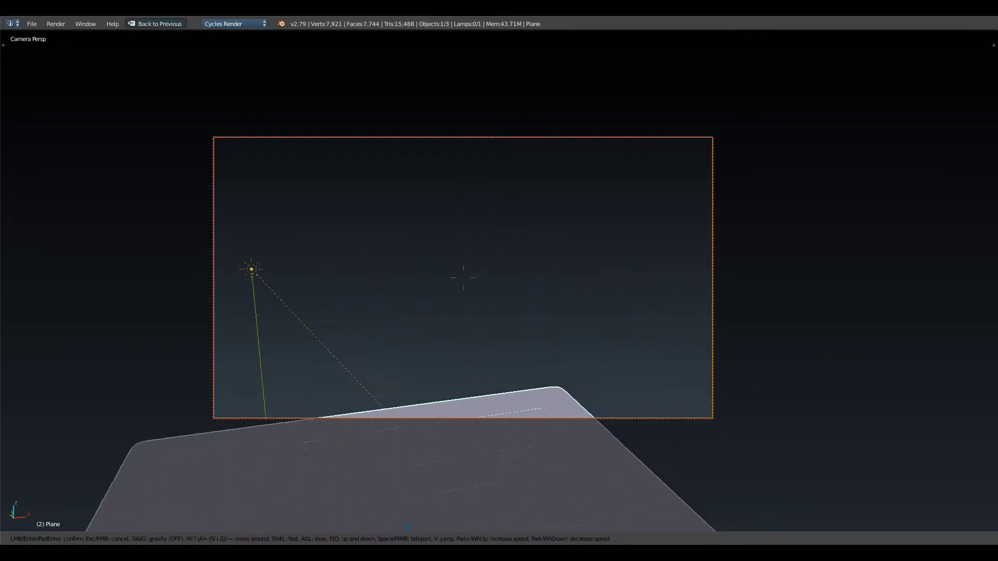
key("s")
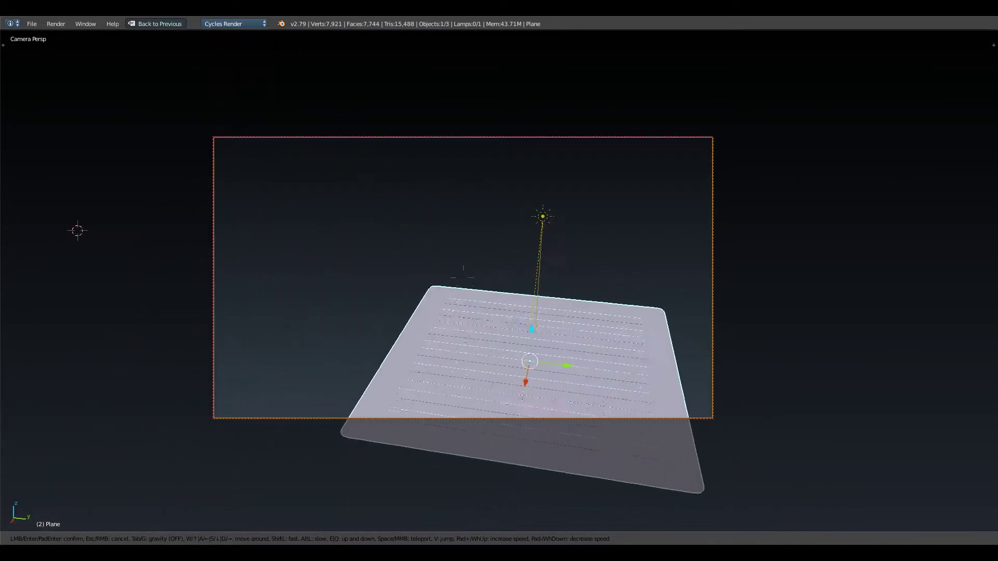
key("w")
key("w")
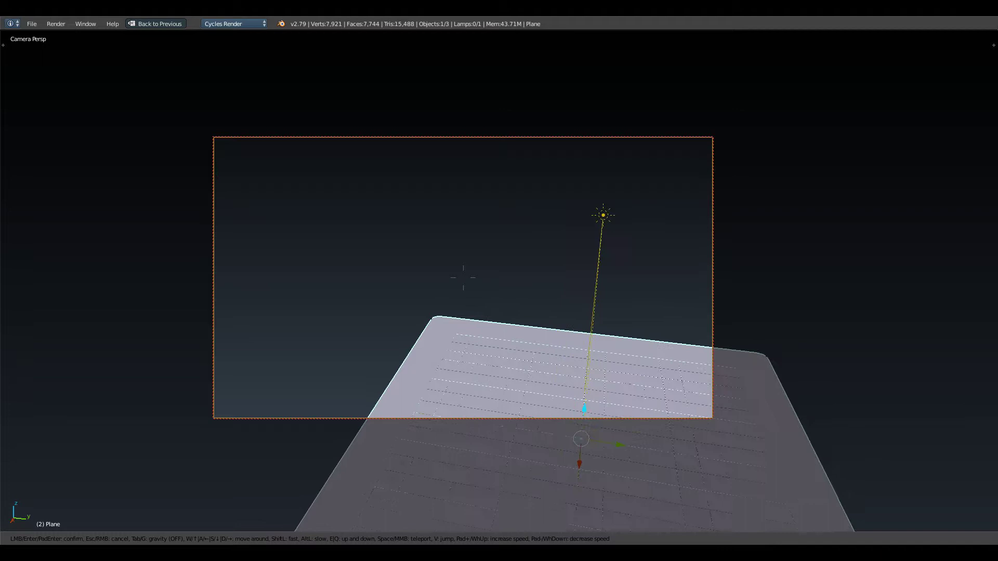
key("w")
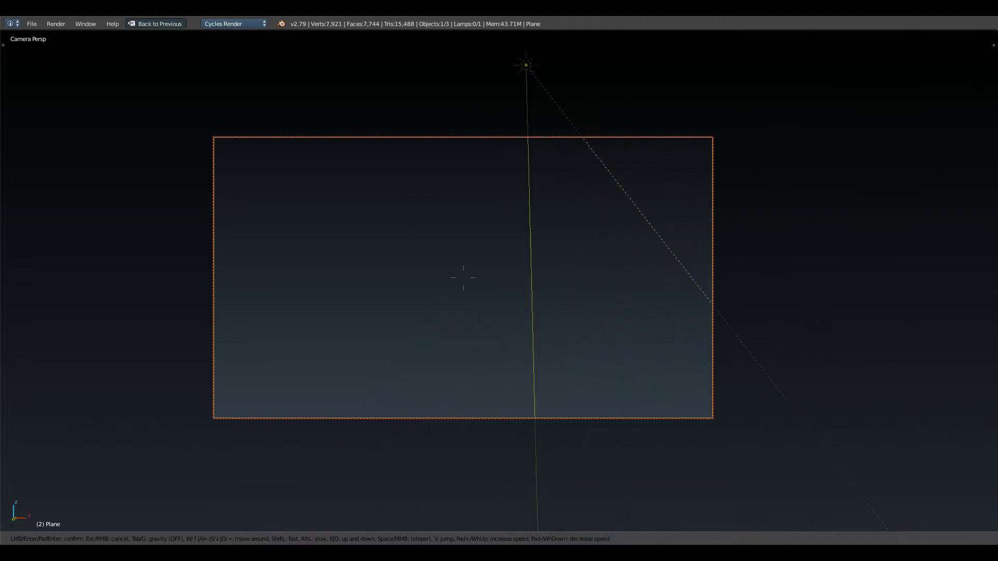
key("d")
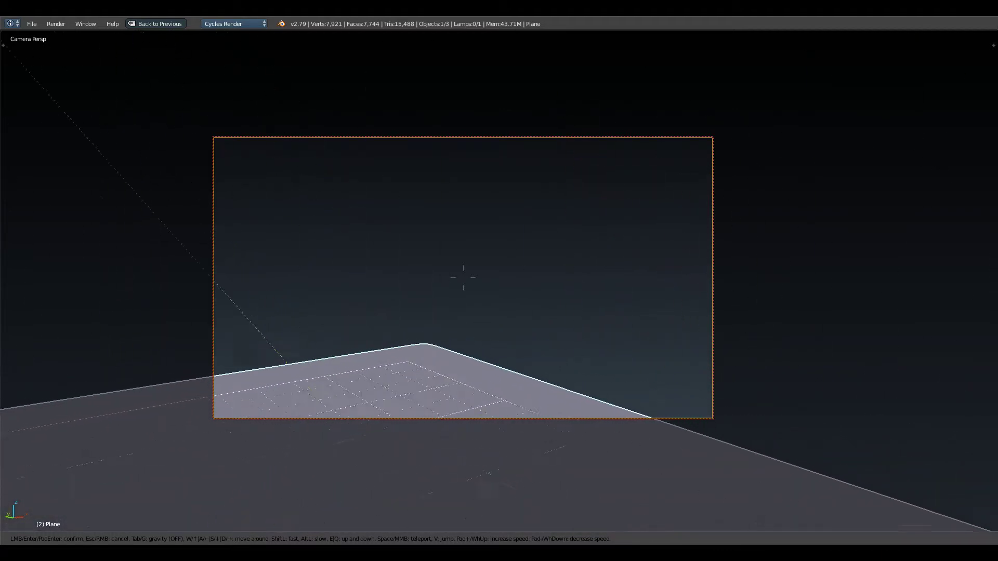
key("e")
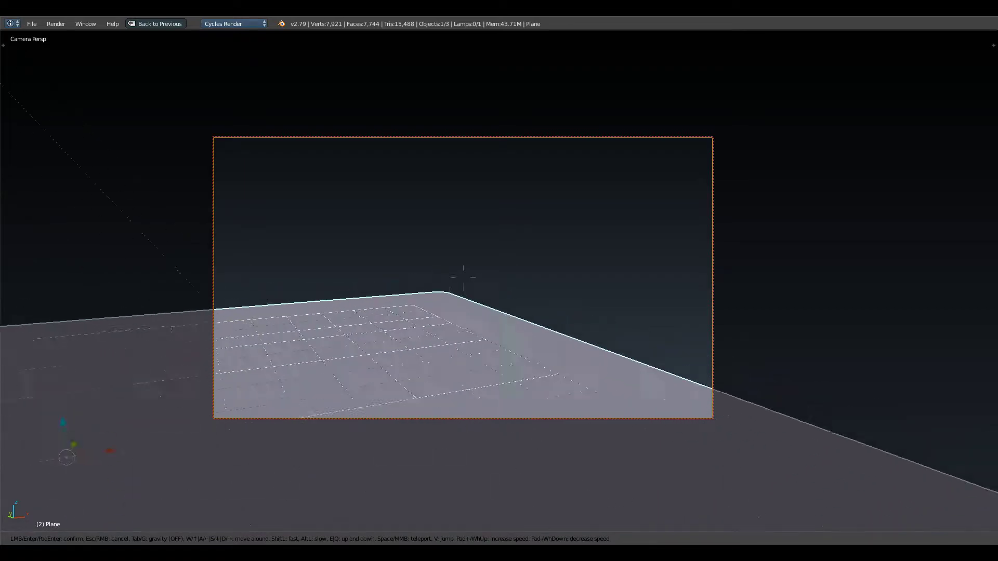
key("q")
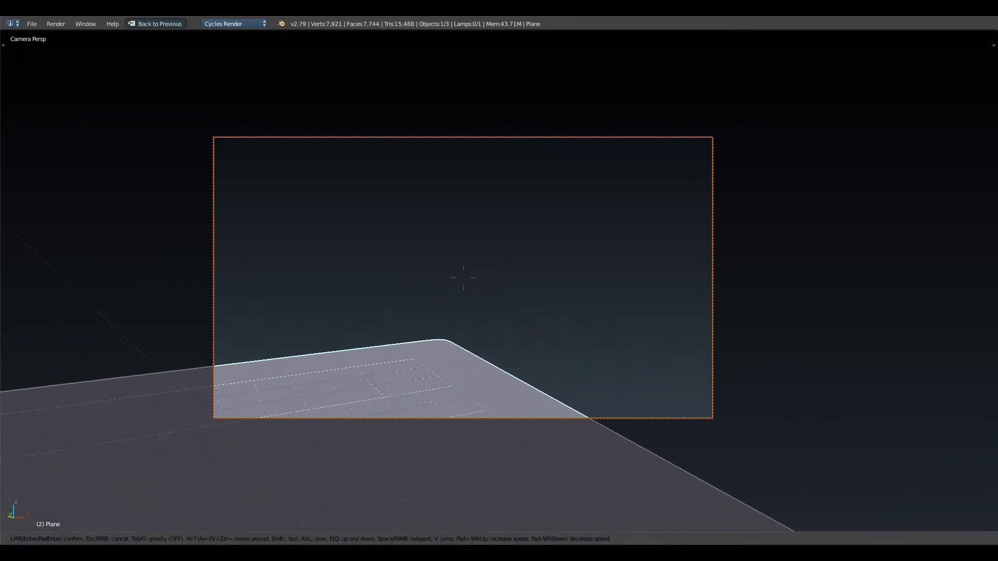
key("s")
key("a")
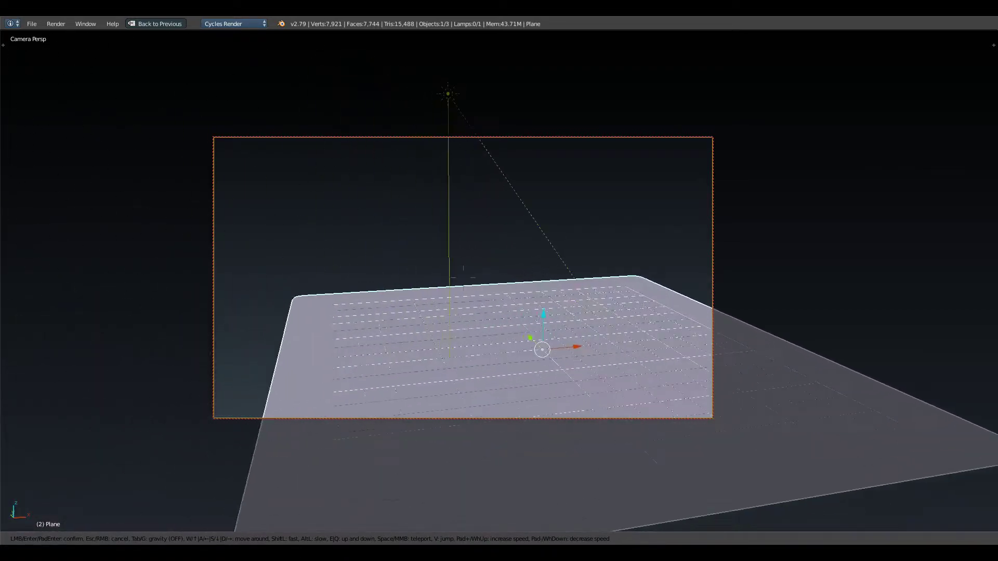
key("s")
key("a")
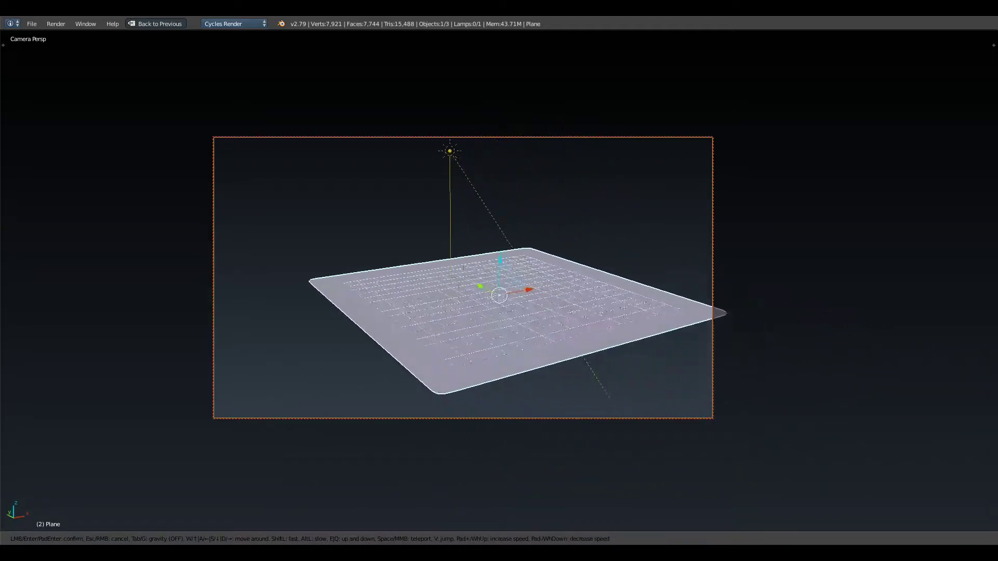
key("d")
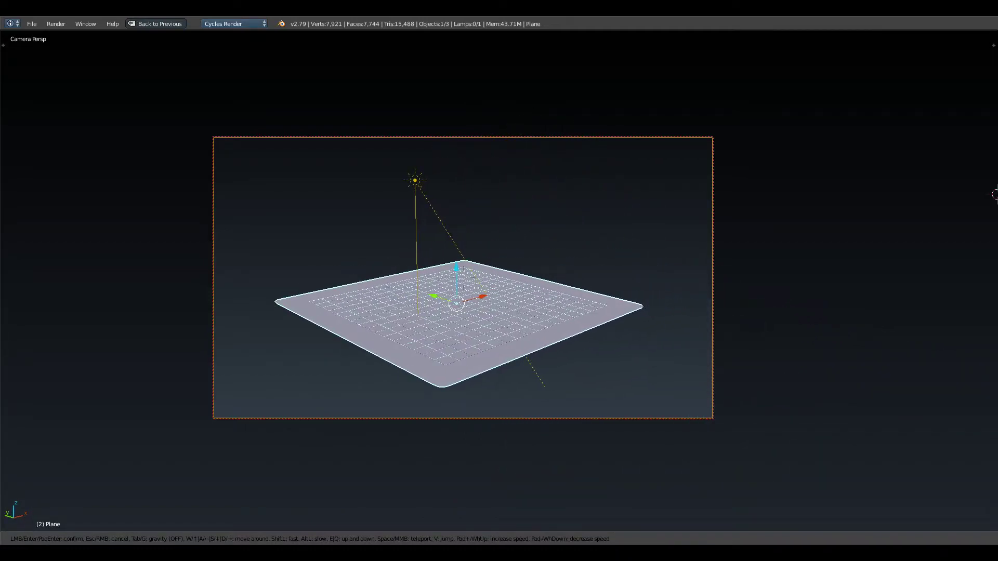
left_click(500, 285)
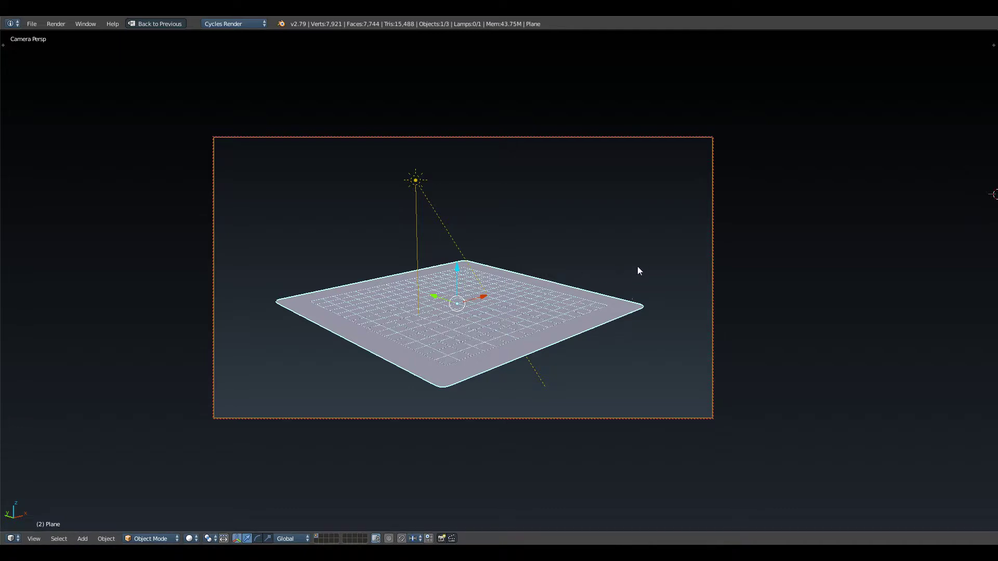
- Orbit the locked camera to a slightly different side of the plane, disable Lock Camera to View, and hide the properties sidebar
middle_click_drag(636, 266, 612, 257)
key("n")
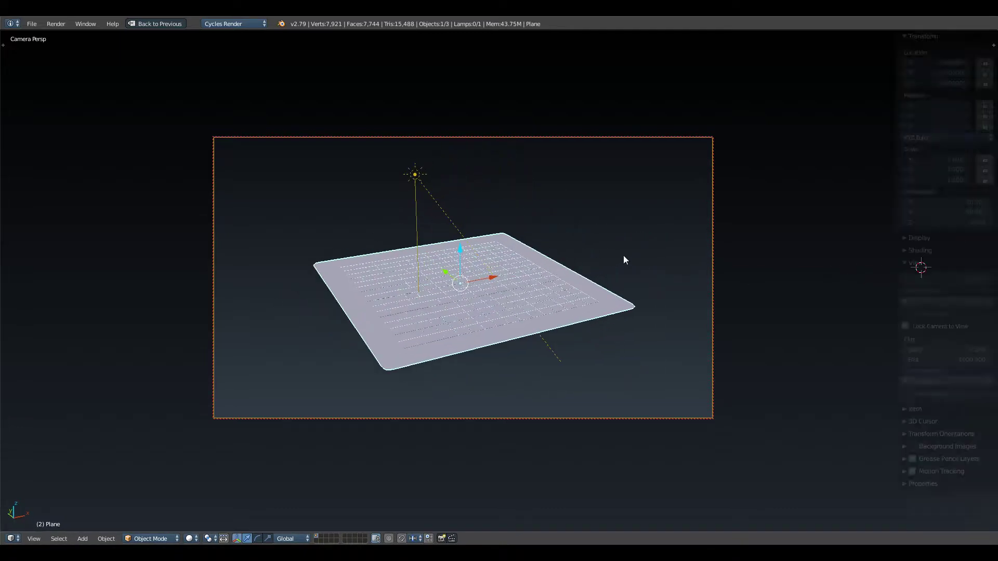
left_click(906, 326)
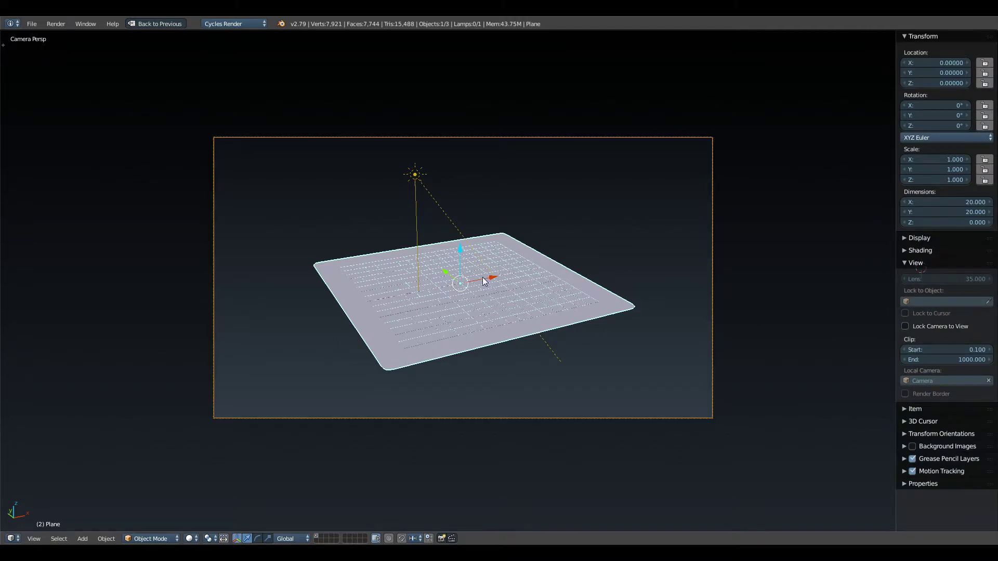
key("n")
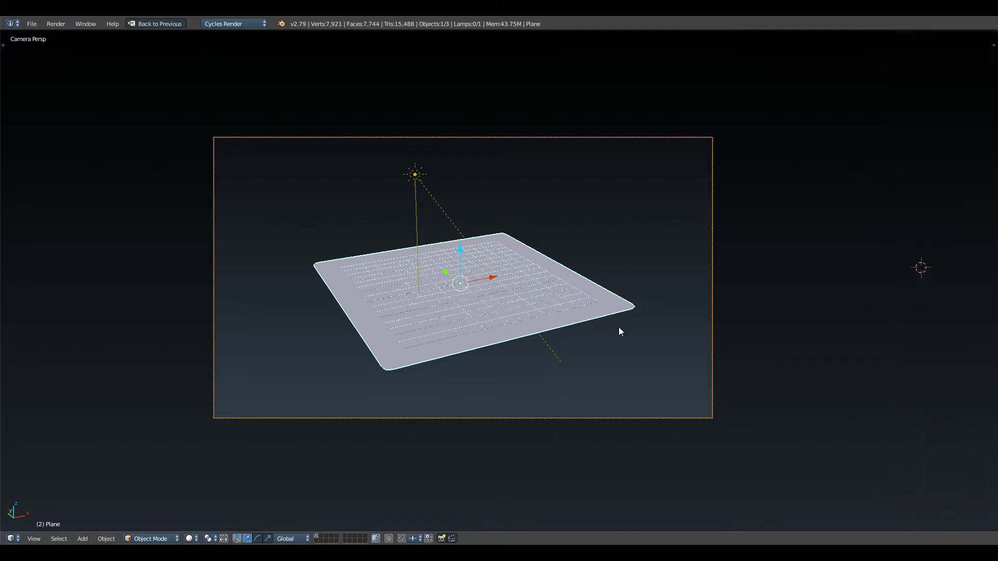
- Use walk navigation without the camera lock to move the camera around the plane's near side, and confirm the centred framing
key("shift+f")
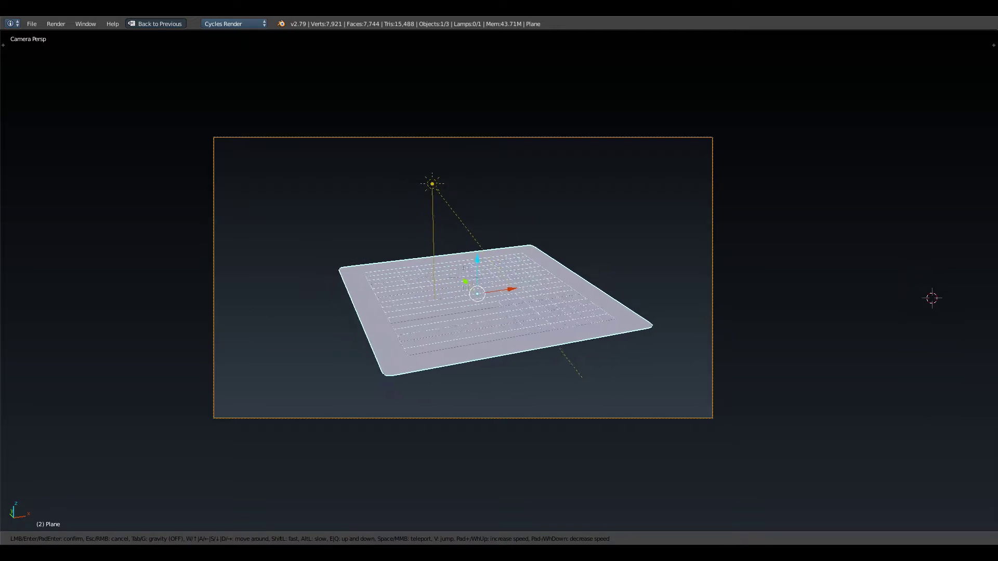
key("d")
key("w")
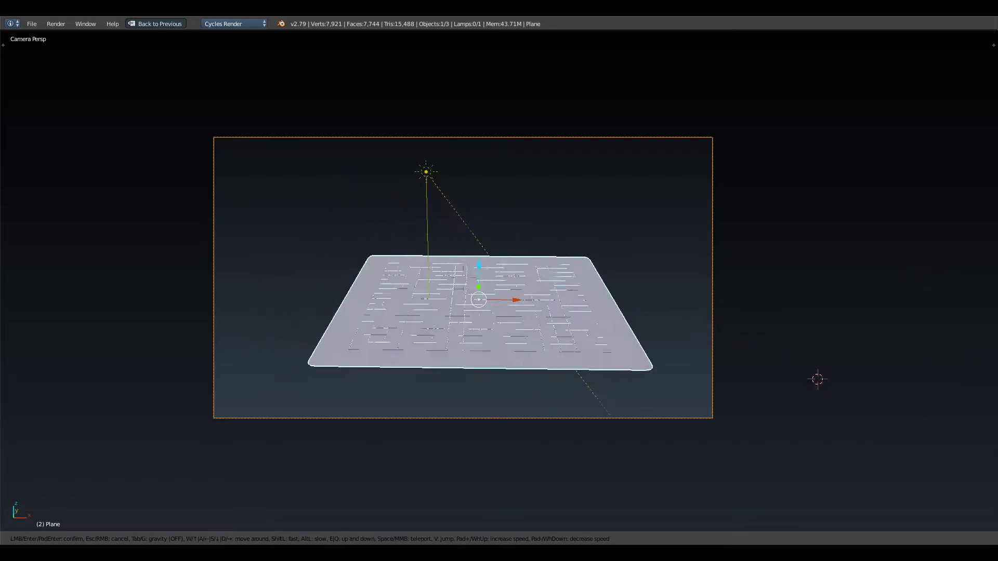
key("w")
key("d")
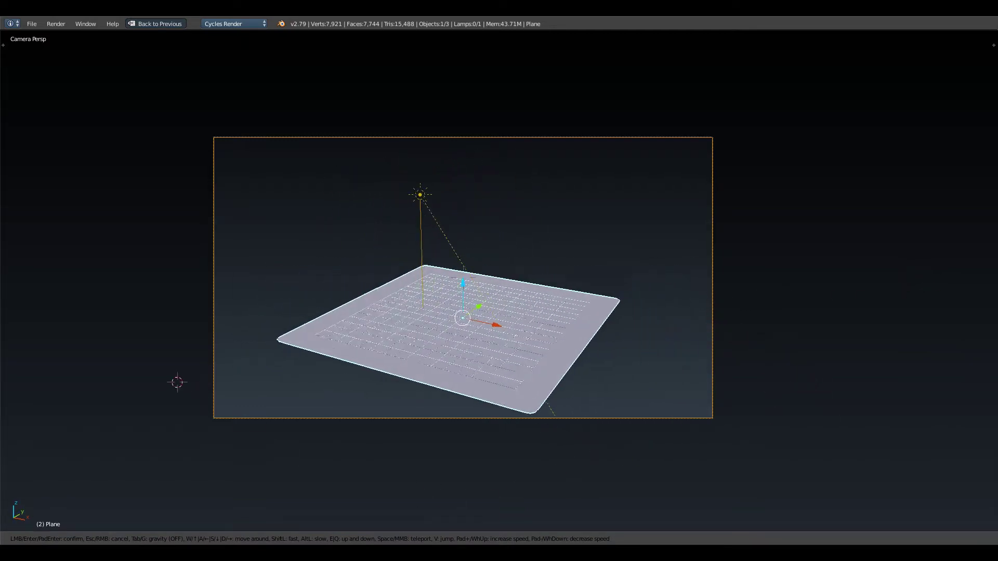
left_click(500, 282)
left_click(501, 284)
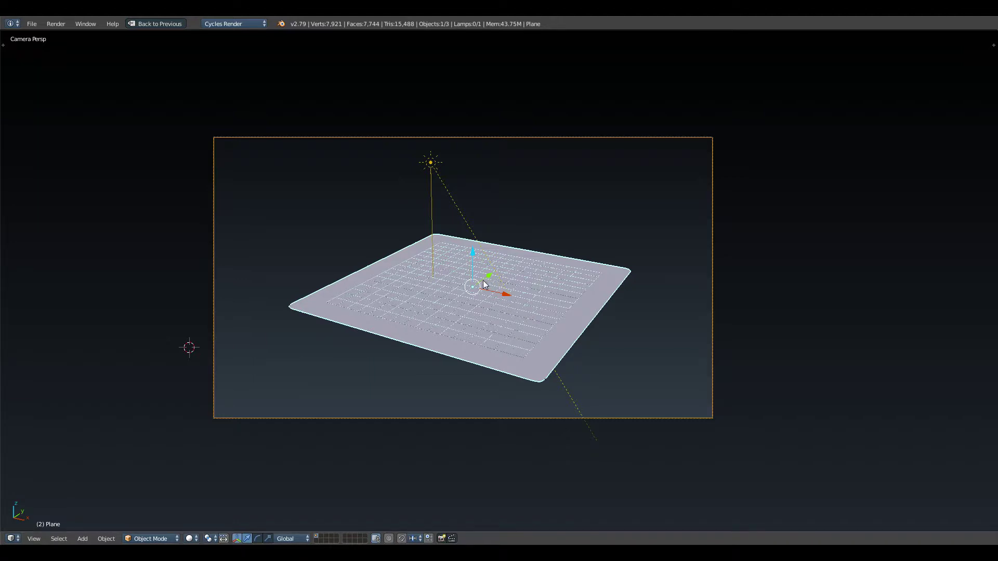
- Circle the camera around the plane in camera view with walk navigation, back away from the plane, and cancel the move
middle_click_drag(575, 270, 651, 213)
key("KP_0")
key("shift+f")
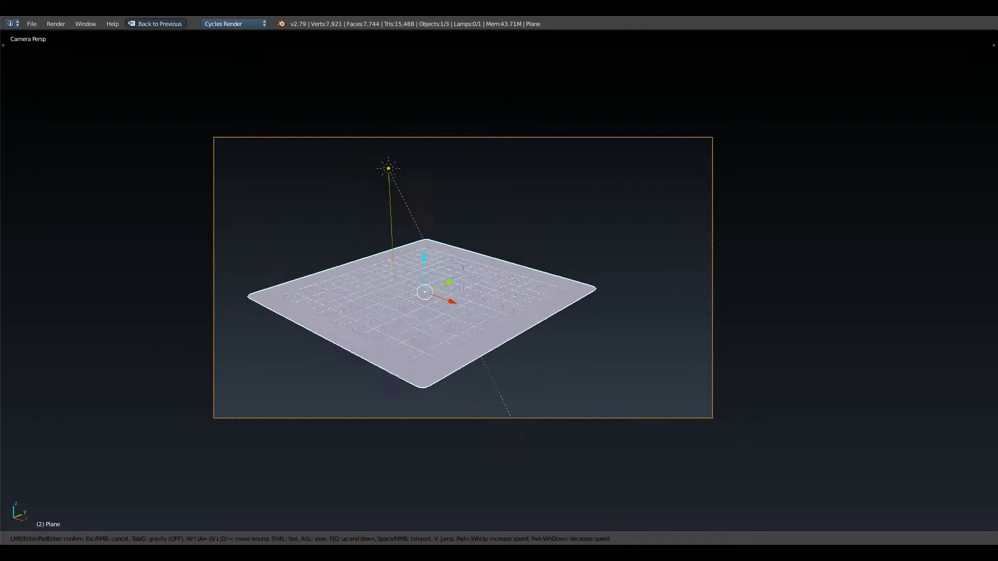
key("d")
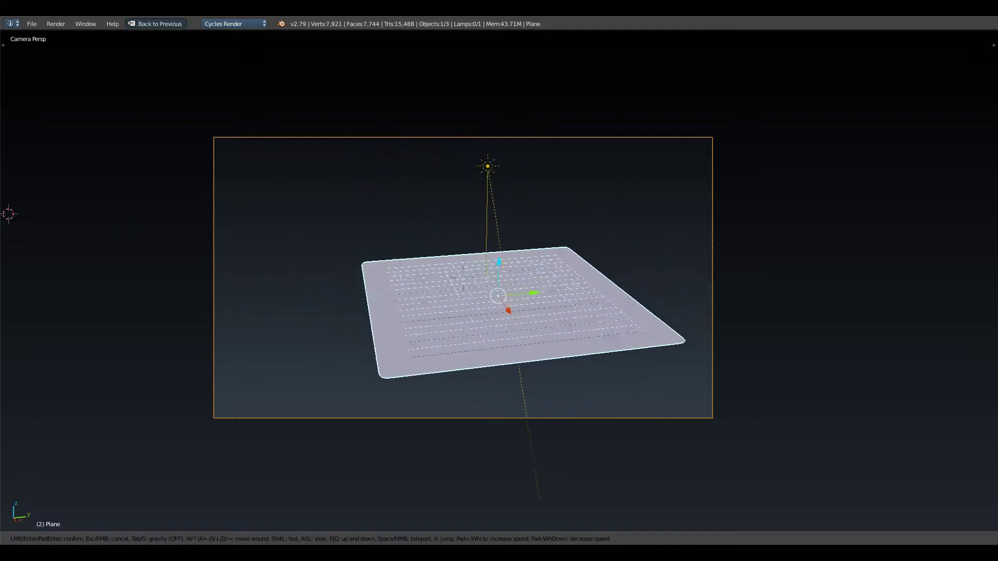
key("d")
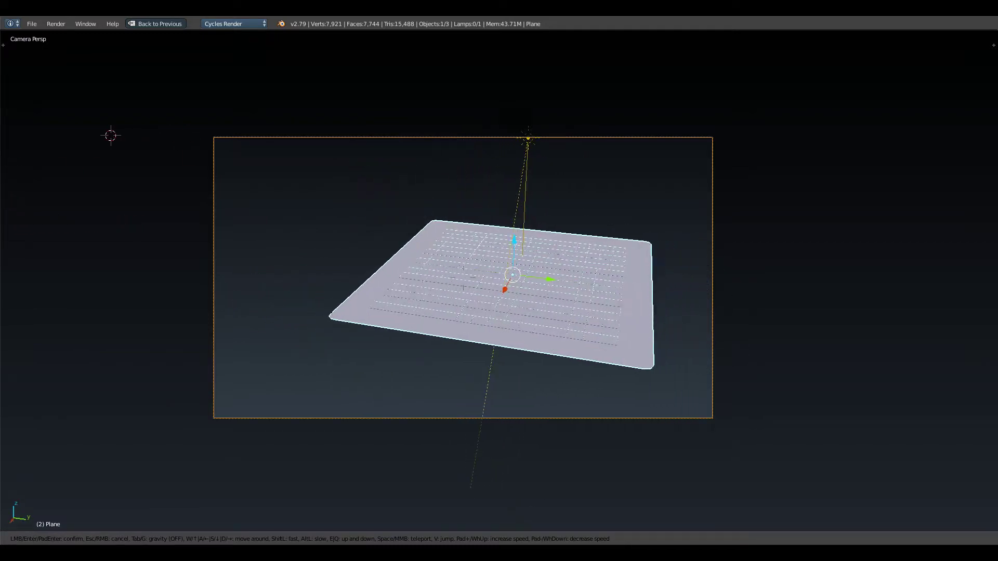
key("d")
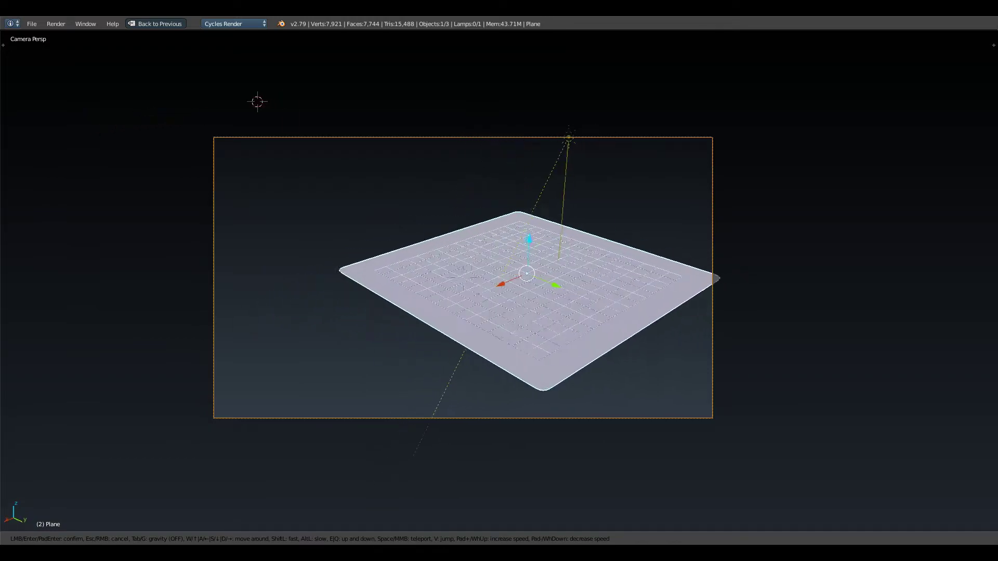
key("d")
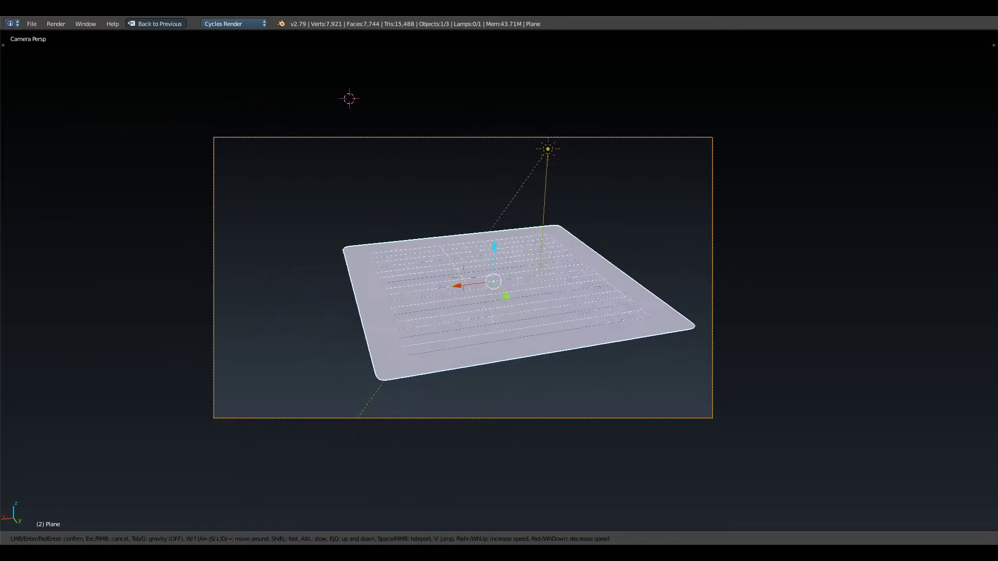
key("d")
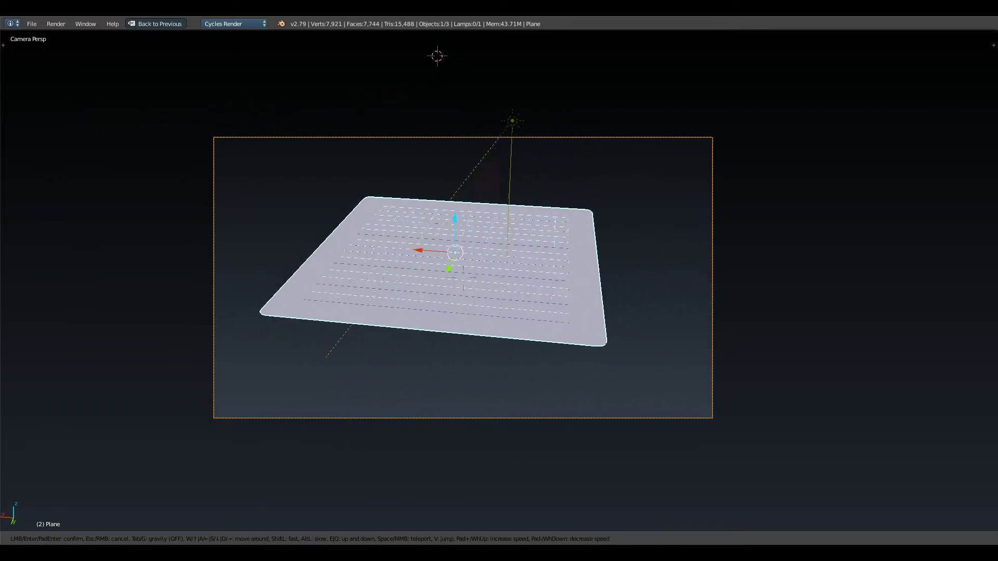
key("d")
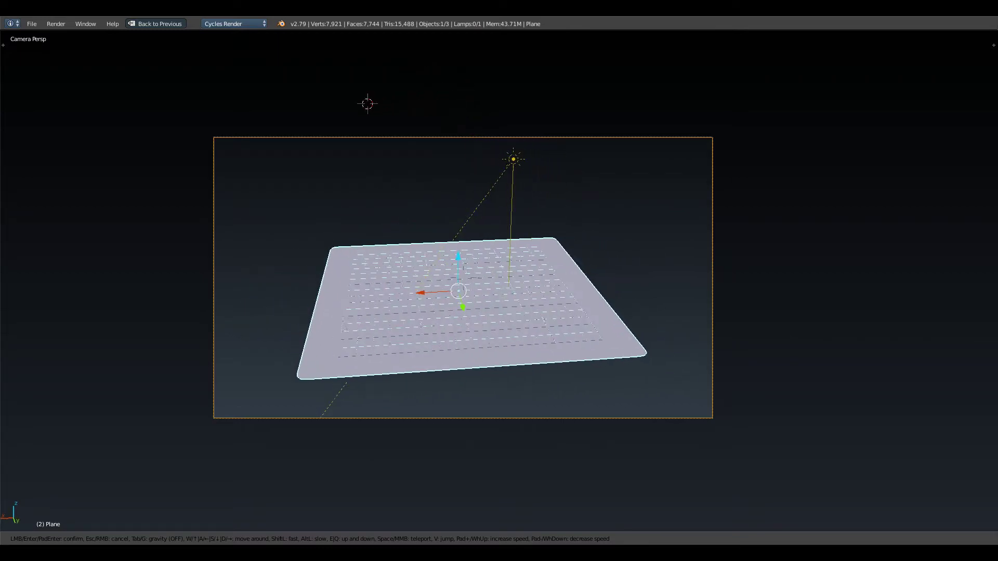
key("d")
key("a")
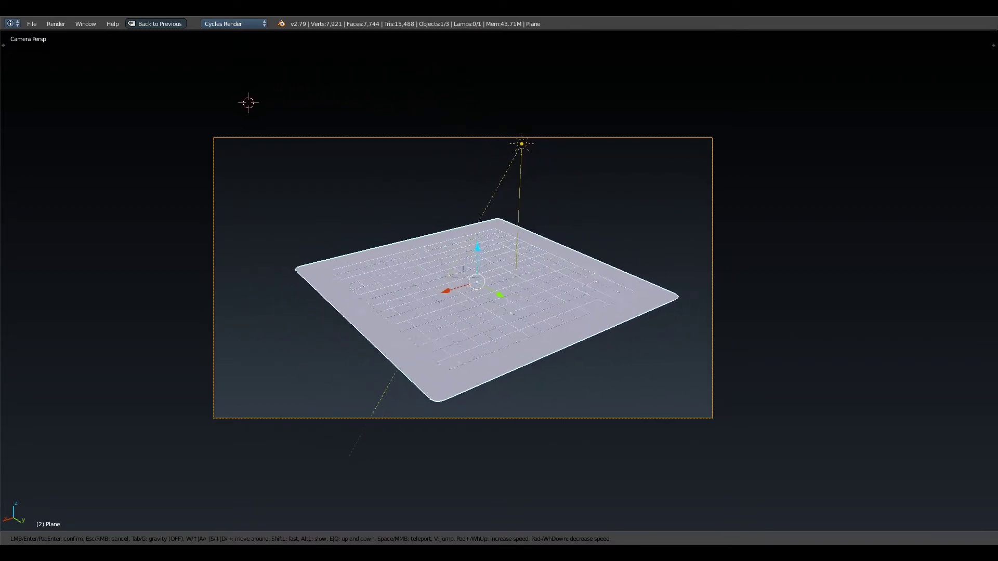
key("s")
key("s")
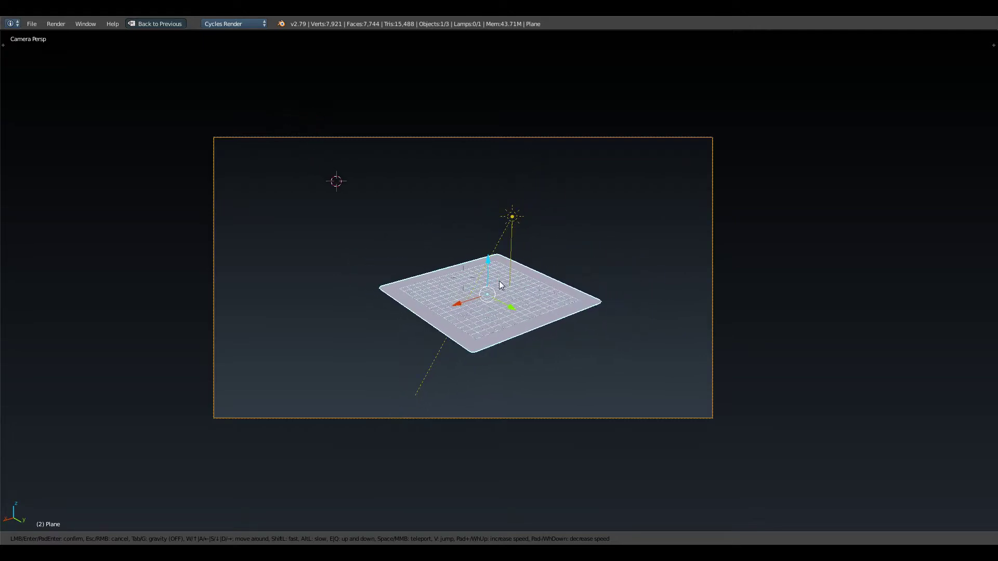
key("Escape")
- Zoom out the camera frame, walk the camera sideways, backward, forward and up near the plane, and cancel the walk
scroll(467, 276, "down", 5)
scroll(562, 262, "up", 5)
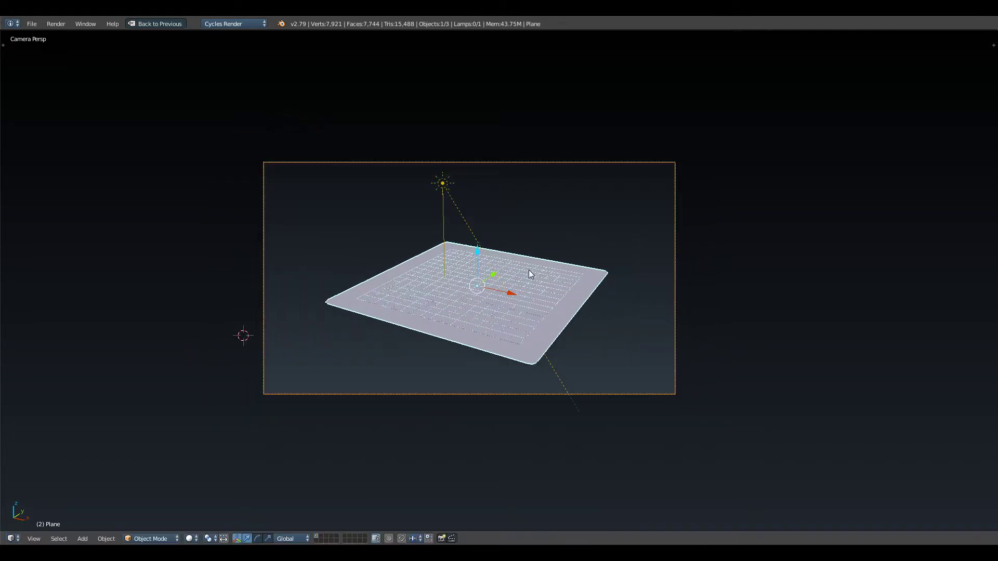
key("shift+f")
key("d")
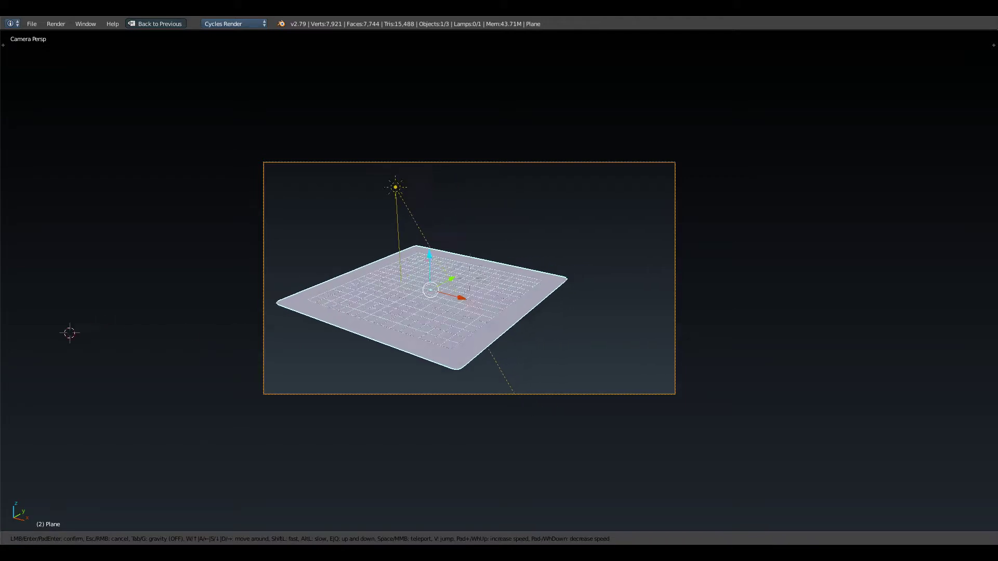
key("d")
key("s")
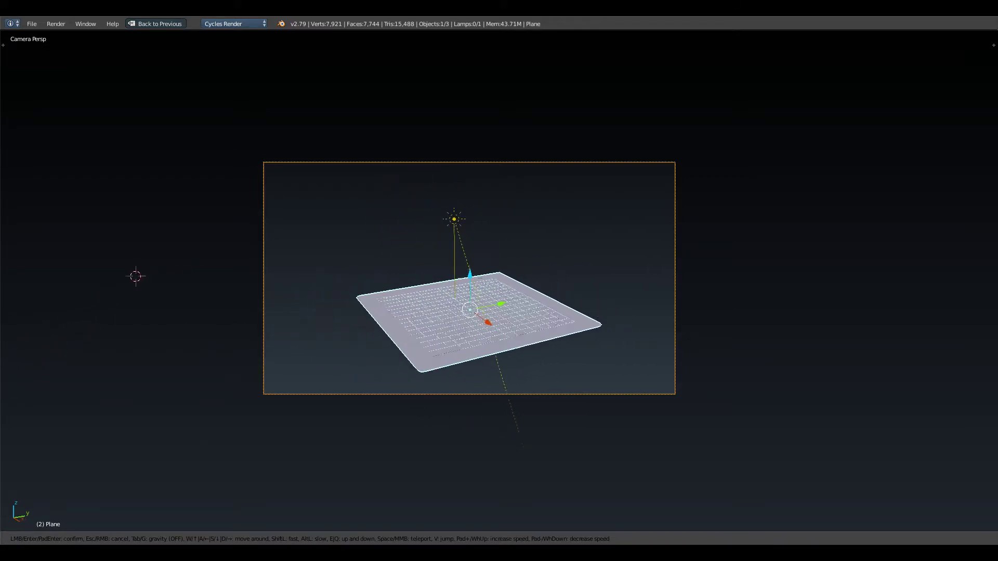
key("d")
key("w")
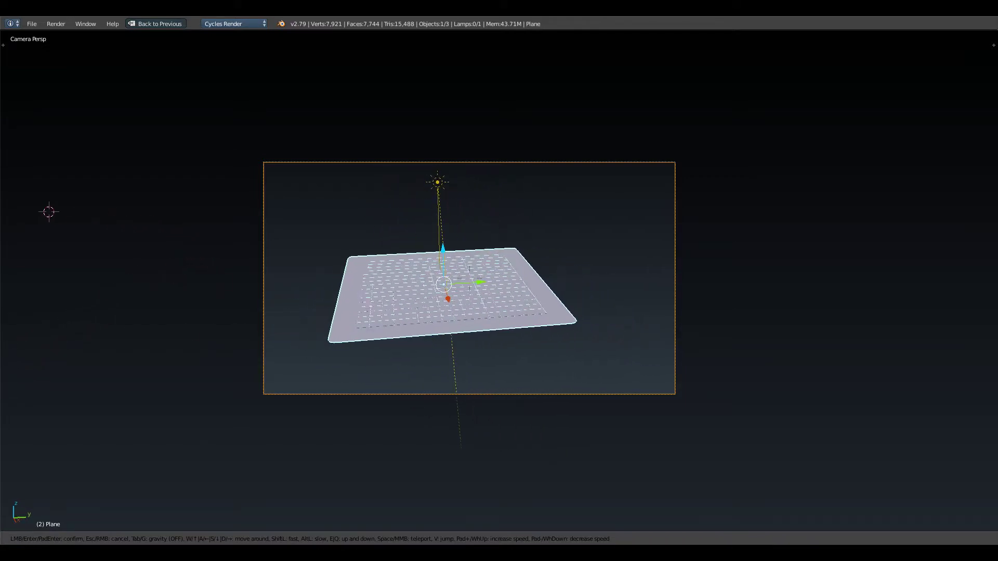
key("s")
key("w")
key("e")
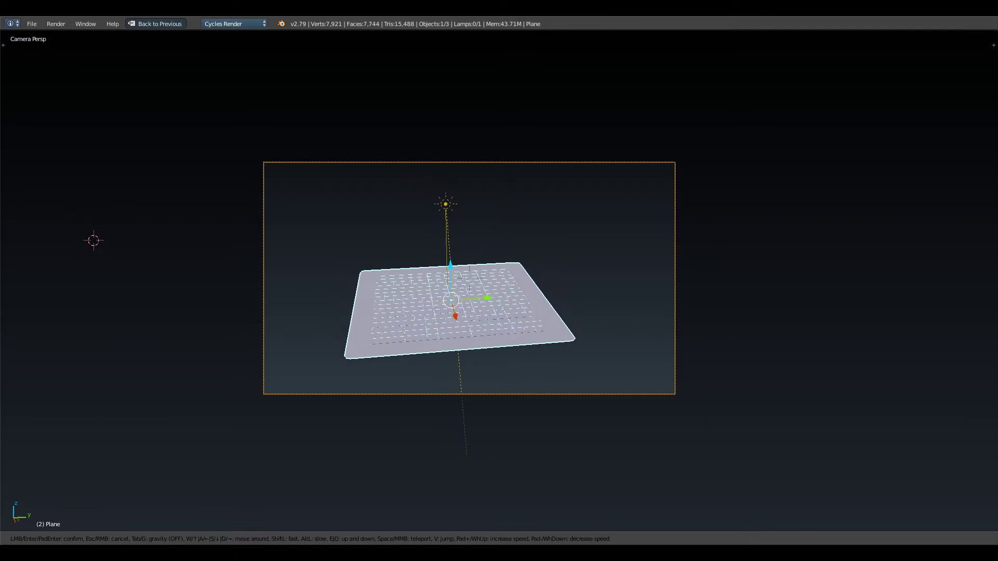
key("Escape")
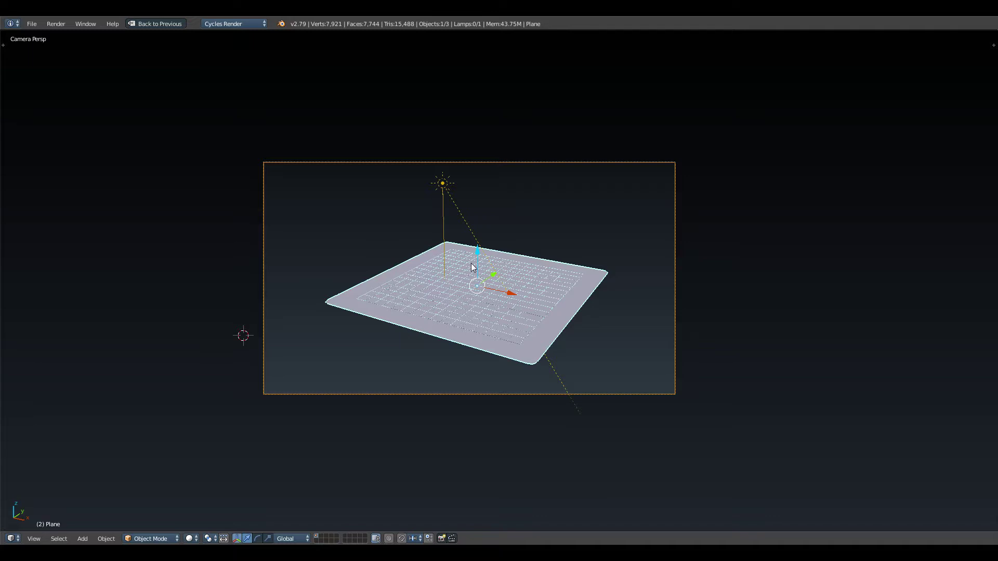
- Add a cube and move it over the plane's far right corner, inside the camera frame
key("shift+a")
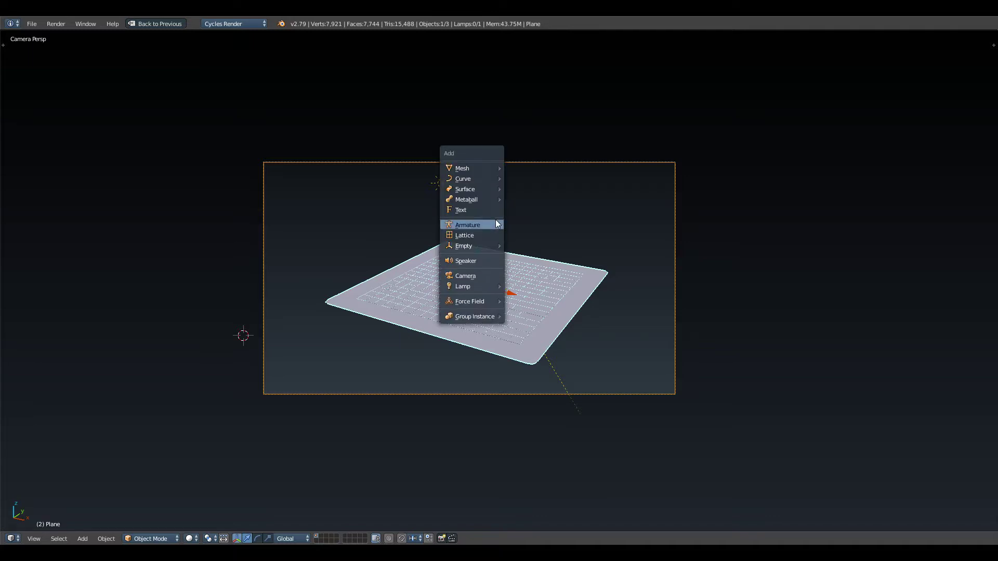
mouse_move(500, 171)
left_click(535, 179)
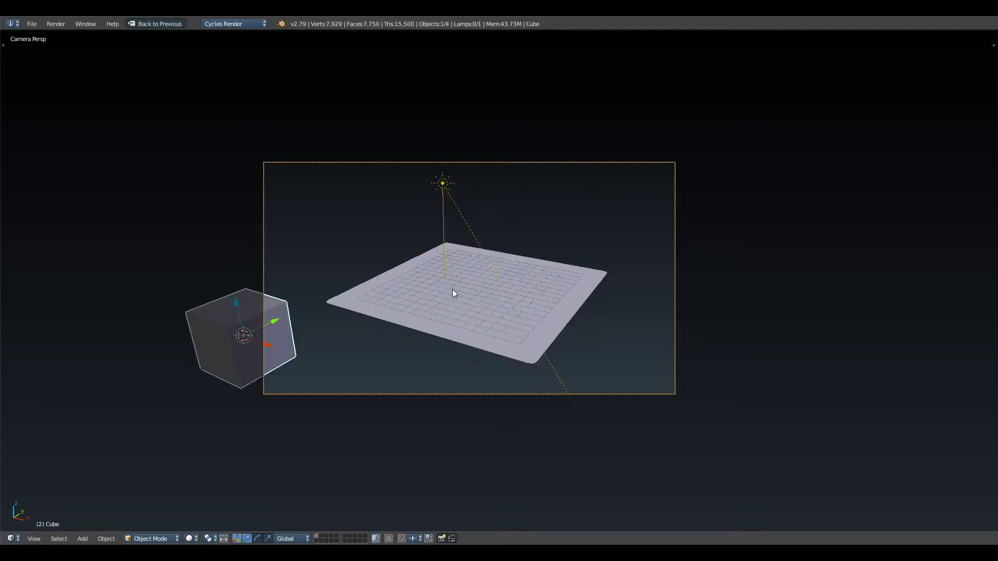
key("g")
left_click(685, 239)
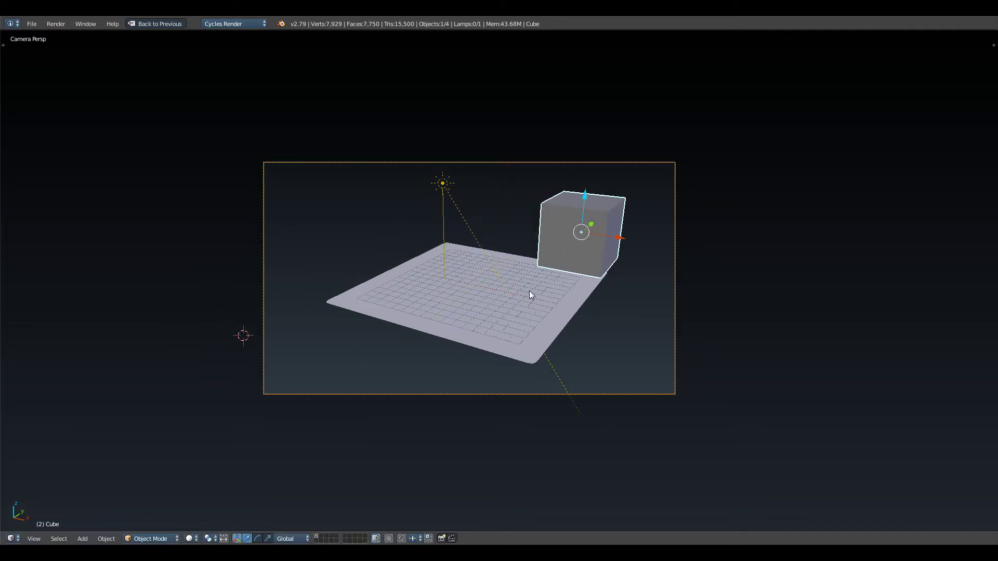
- Add a UV sphere and move it beyond the plane's left edge, inside the camera frame
key("shift+a")
mouse_move(529, 291)
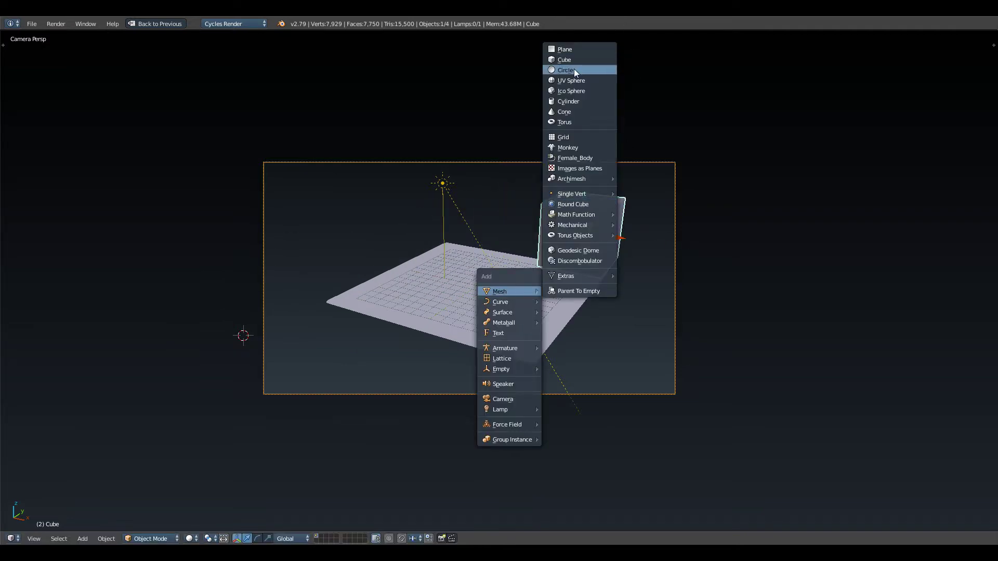
left_click(577, 84)
key("g")
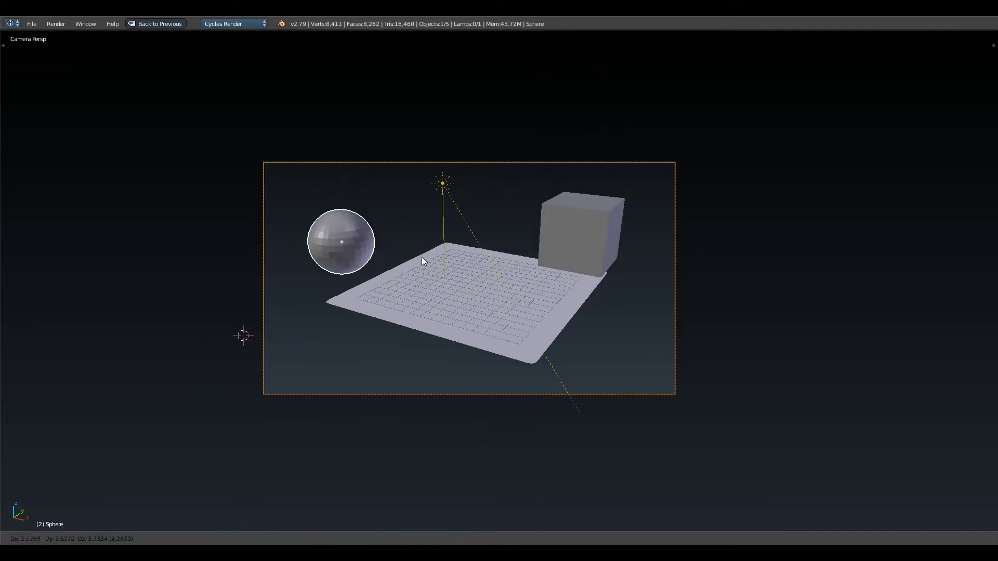
left_click(421, 257)
- Walk the camera backward and around the scene until the walk crosshair is aimed at the sphere
key("shift+f")
key("s")
key("d")
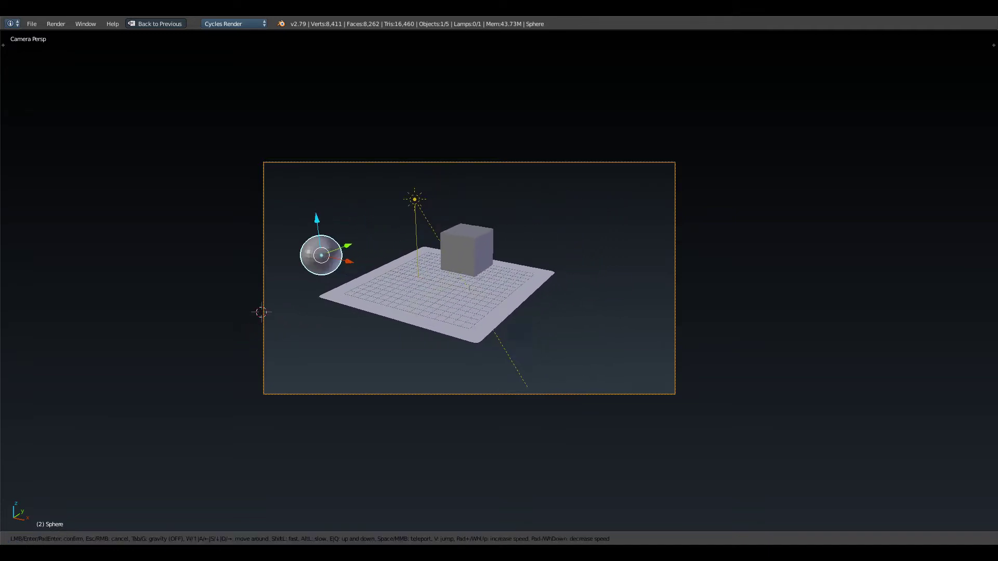
key("s")
key("s")
key("d")
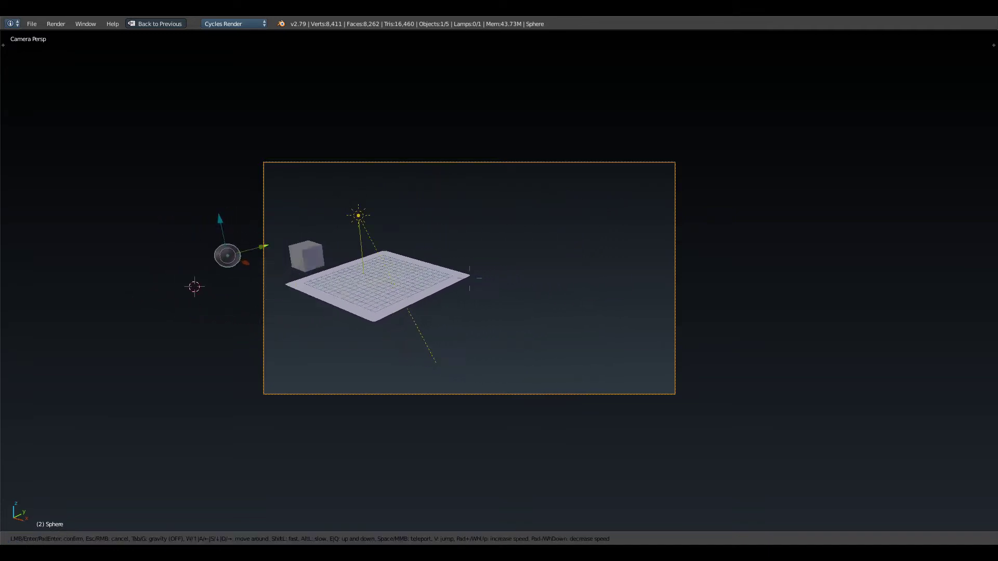
key("s")
key("d")
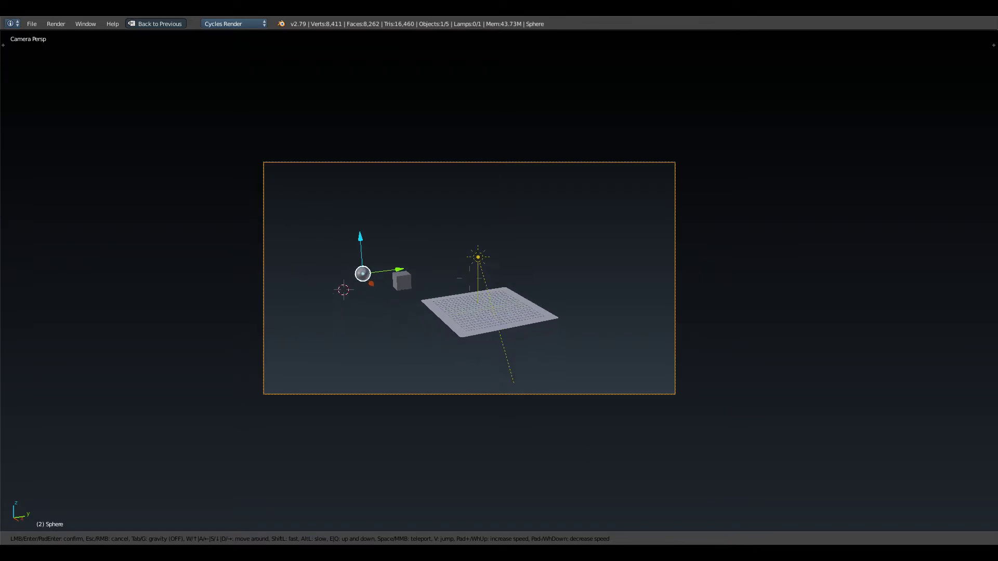
key("a")
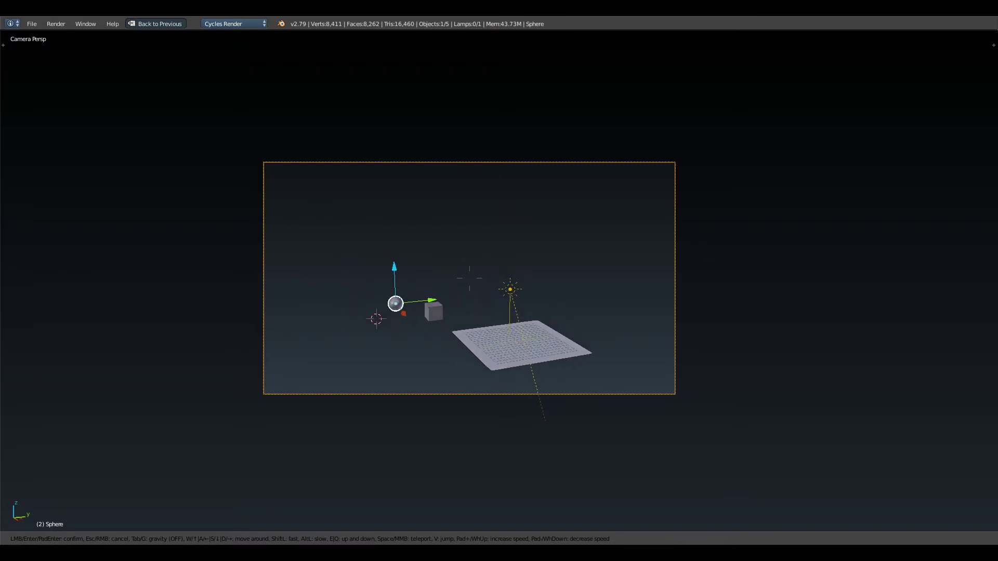
key("a")
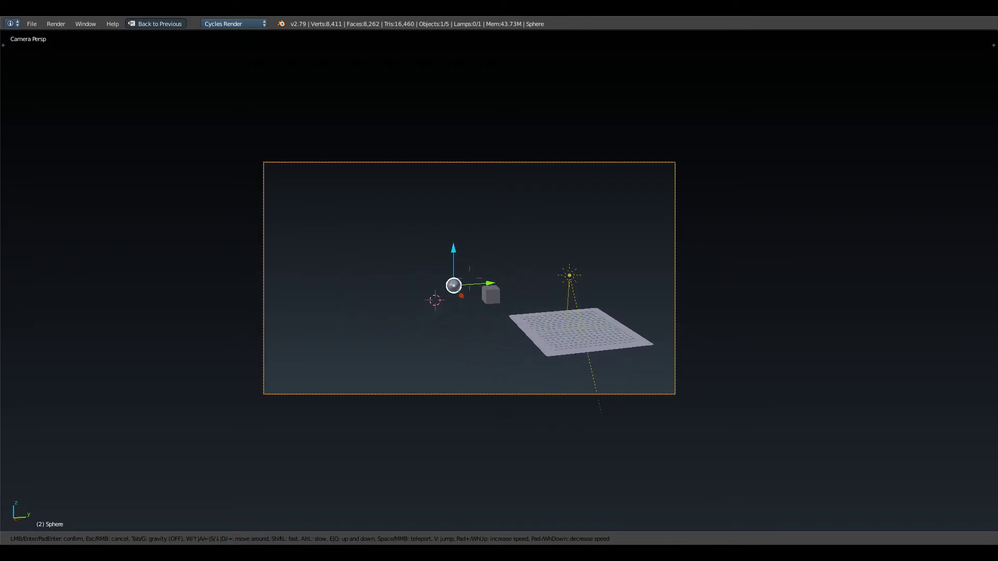
key("a")
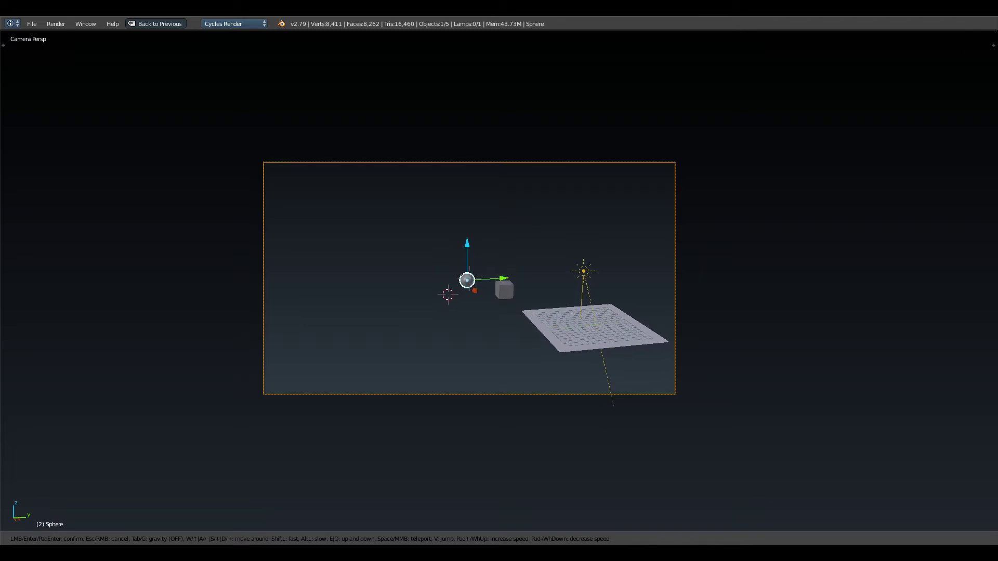
- Teleport the camera to the sphere, back away until the whole sphere is inside the frame, and confirm the position
key("space")
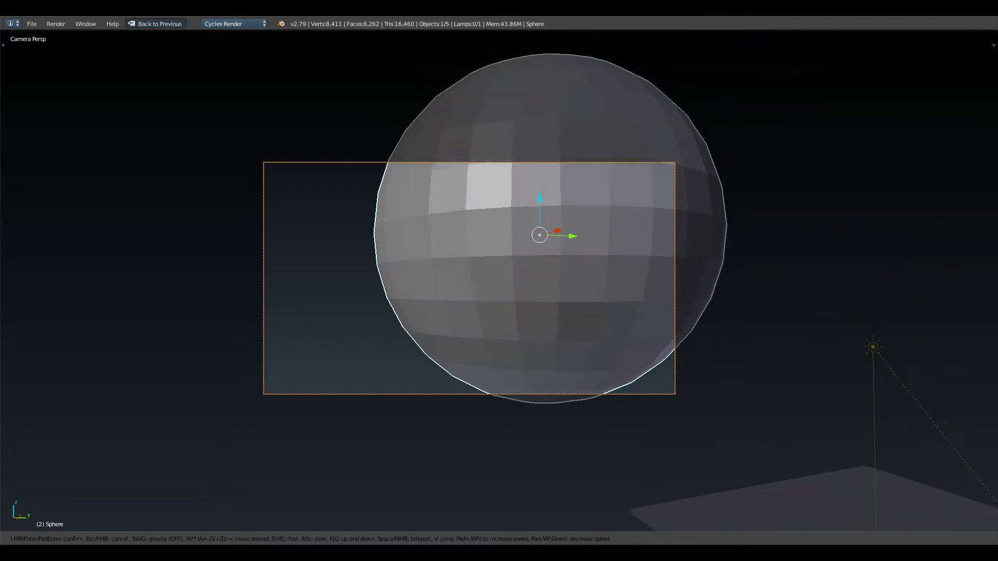
key("s")
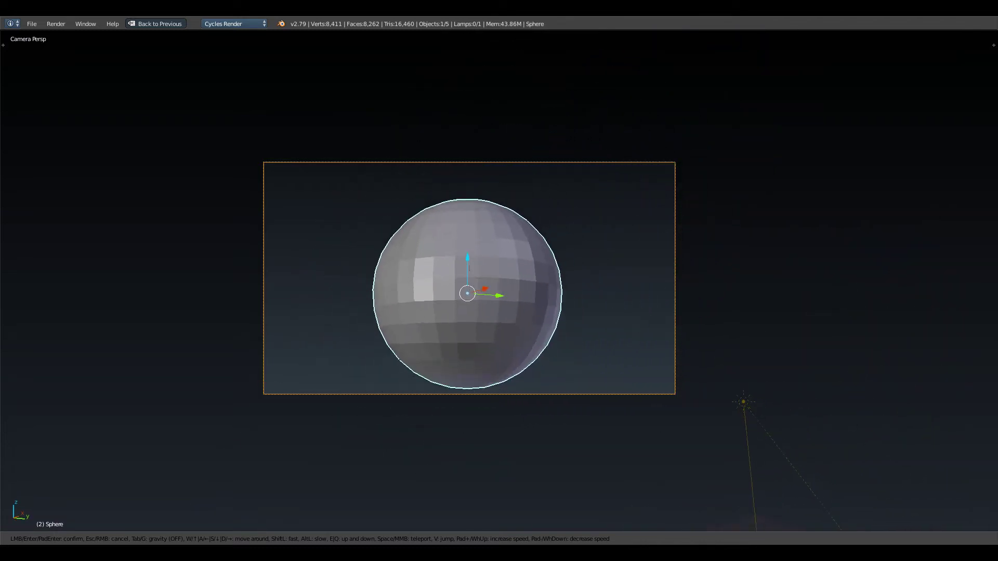
key("a")
key("d")
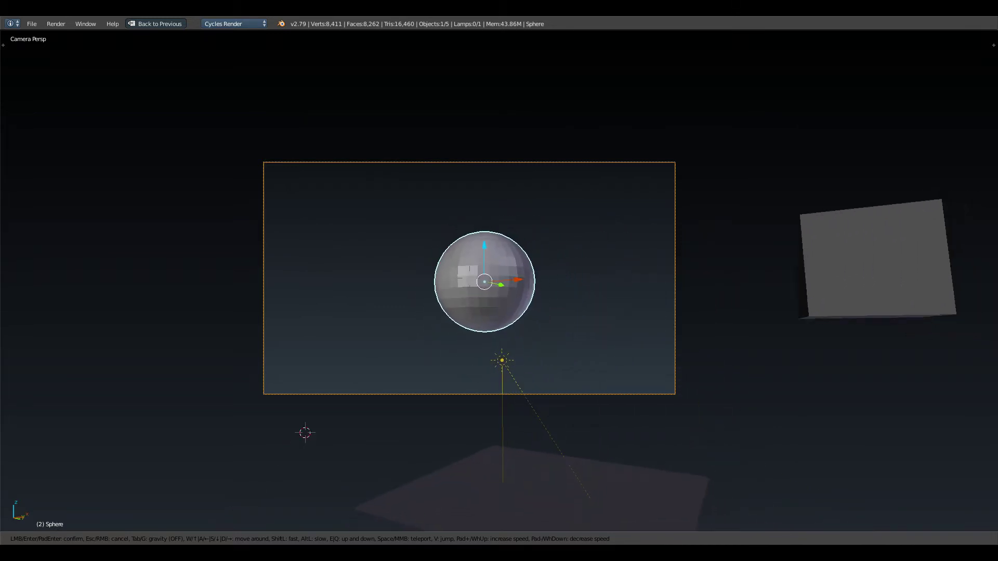
left_click(499, 281)
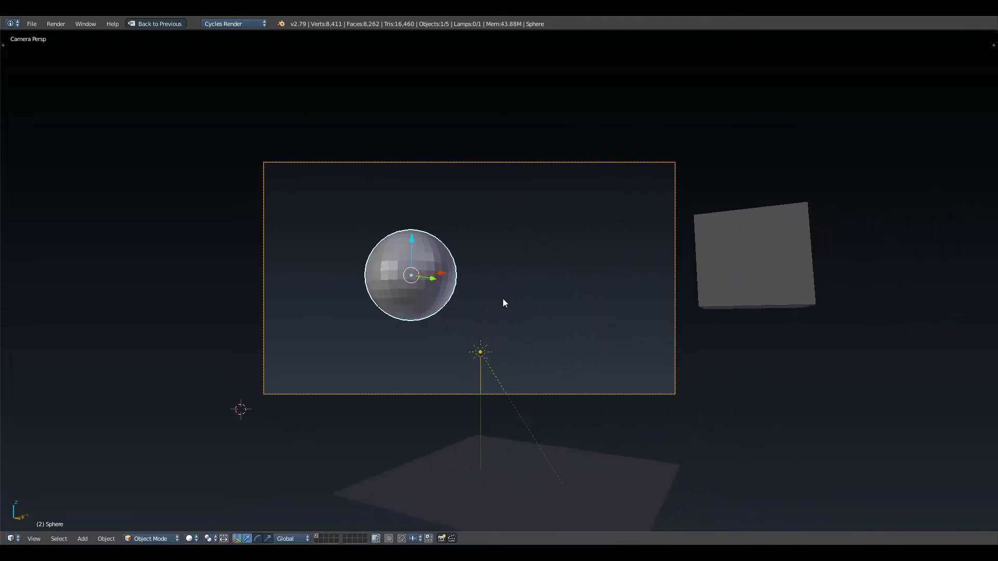
- Leave the camera view to inspect the camera beside the sphere from outside, and undo the teleported camera move
middle_click_drag(503, 299, 473, 338)
scroll(468, 334, "down", 5)
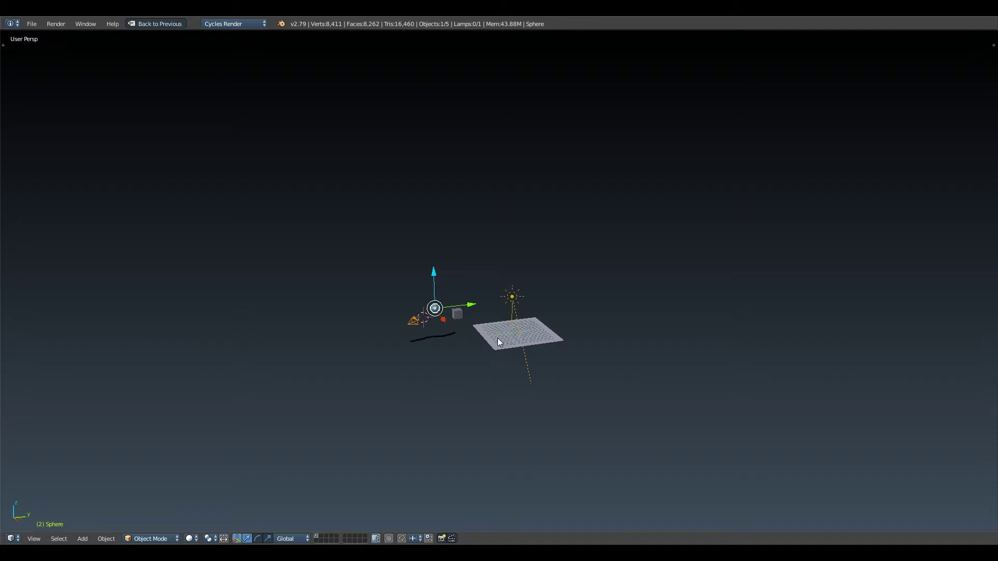
scroll(498, 340, "up", 3)
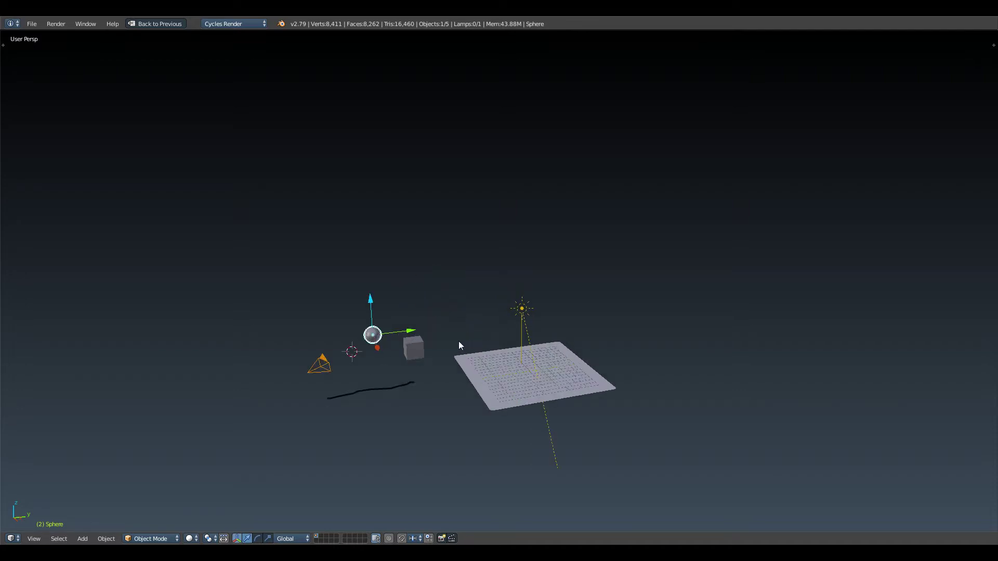
scroll(459, 340, "up", 2)
key("ctrl+z")
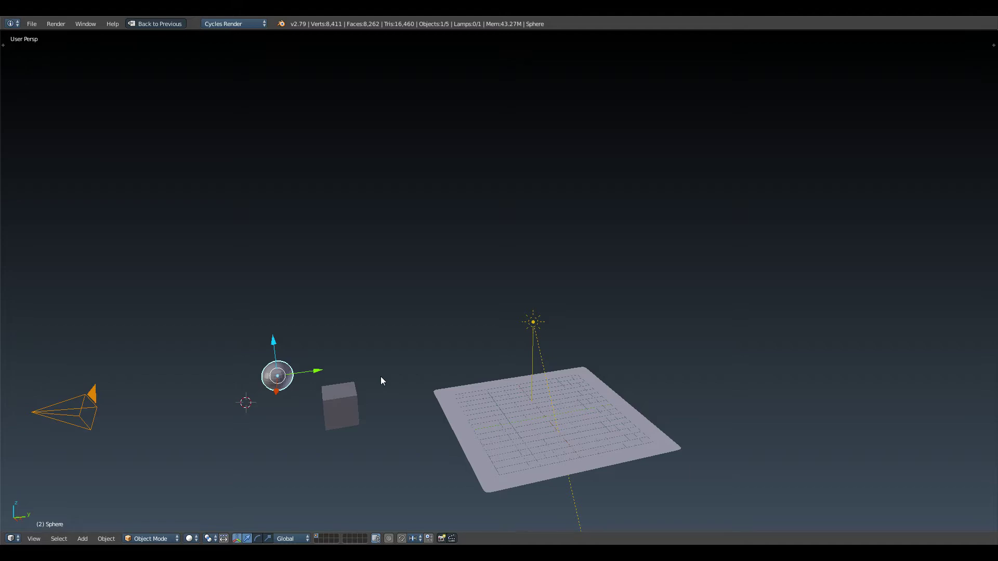
- Walk through the scene in the perspective view, passing the sphere, cube and camera and turning toward the plane
key("shift+f")
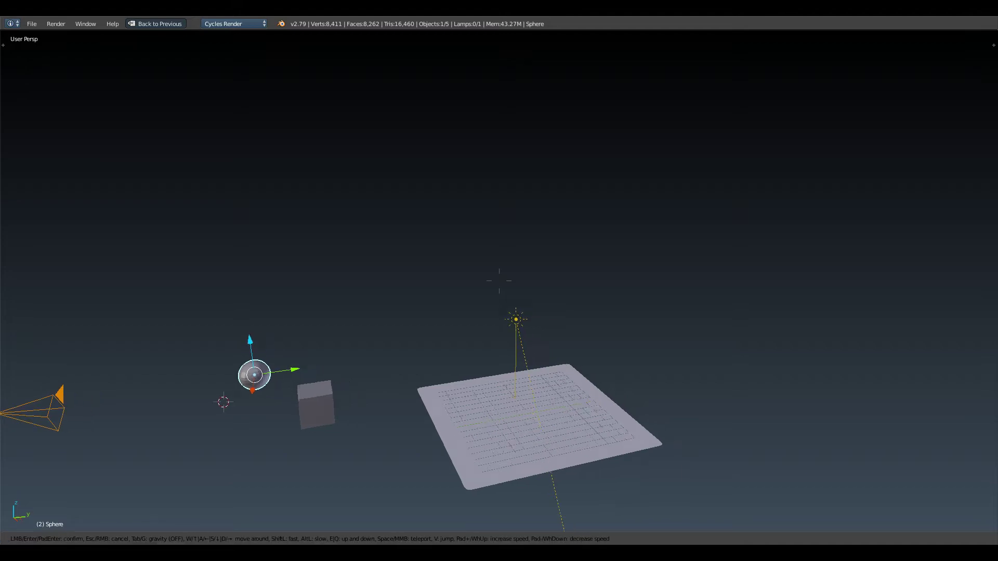
key("w")
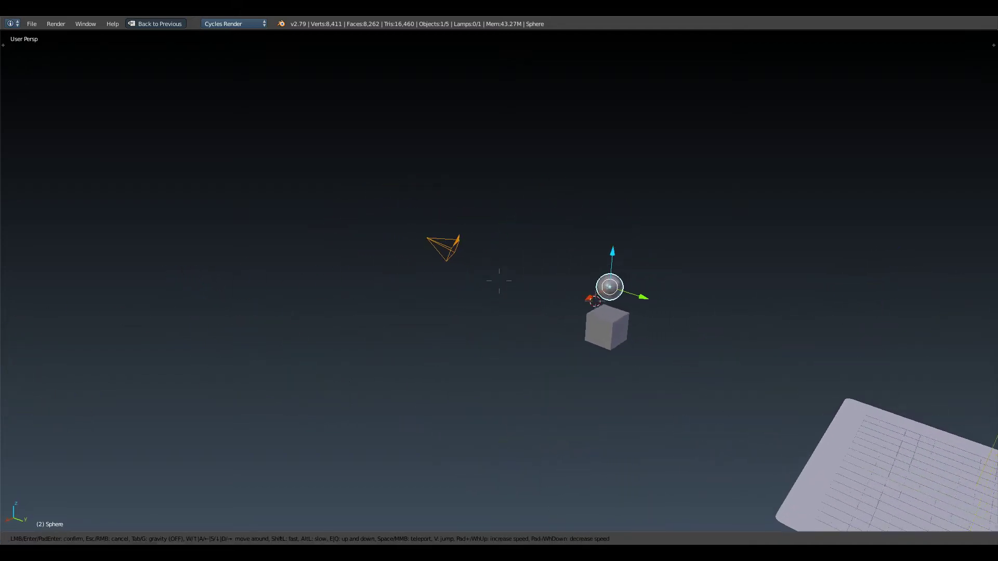
key("d")
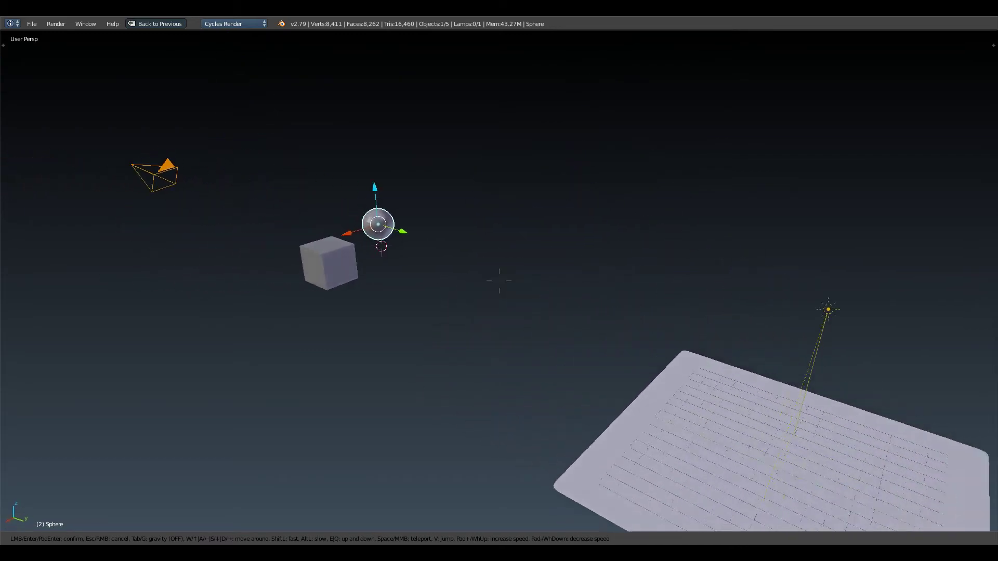
key("d")
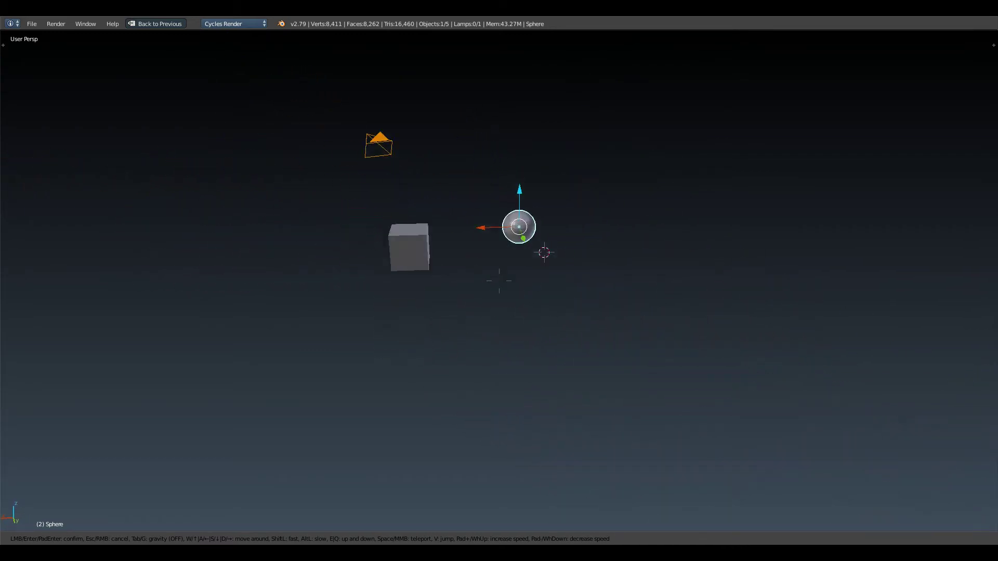
key("s")
key("d")
key("w")
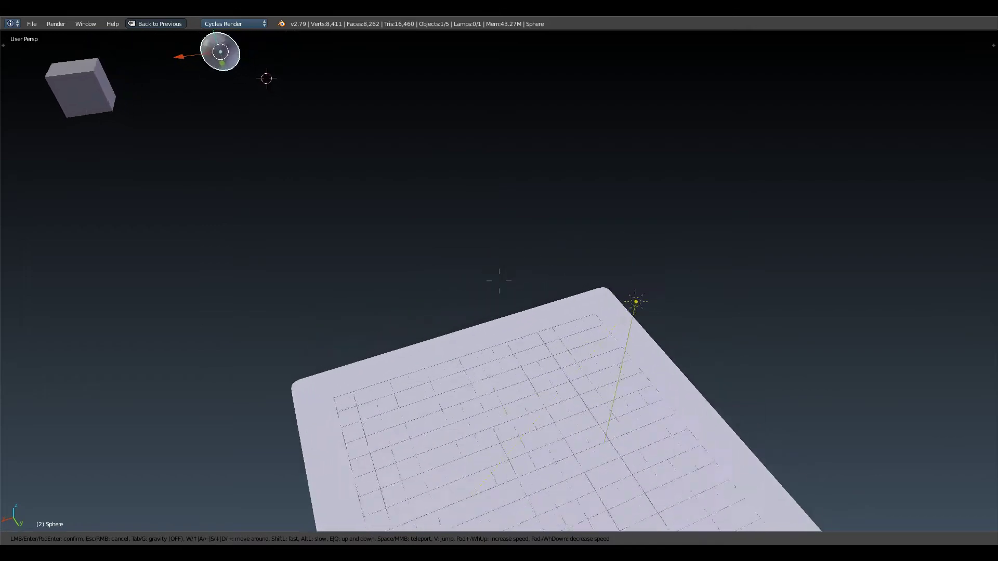
- Turn on gravity in walk navigation, drop onto the plane, walk across its surface and confirm the view
key("Tab")
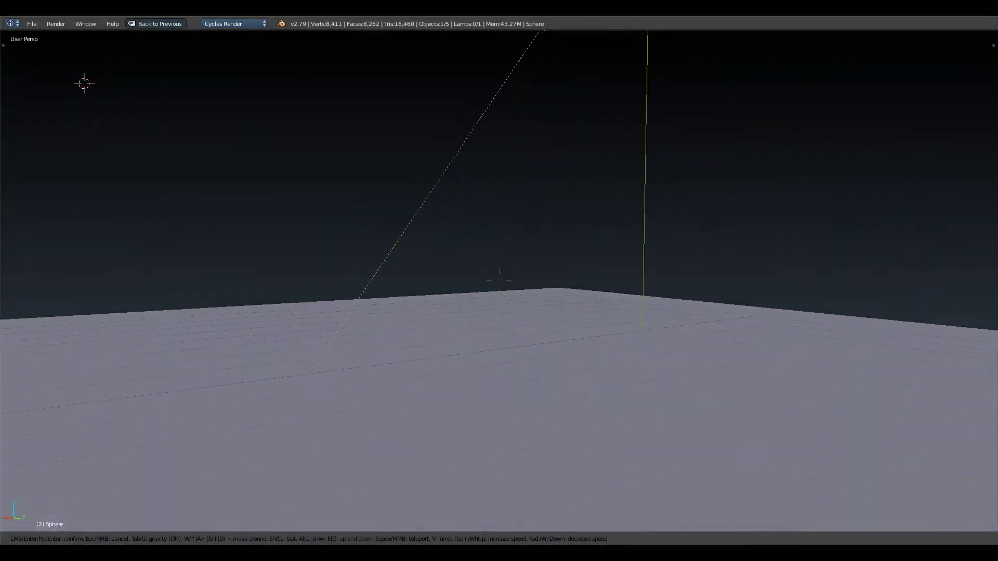
key("w")
key("d")
key("d")
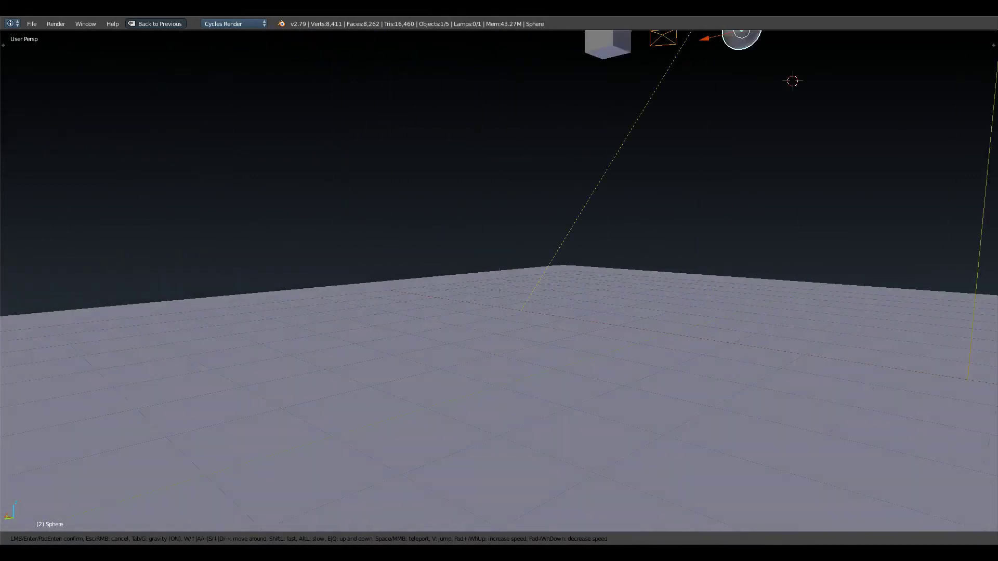
key("w")
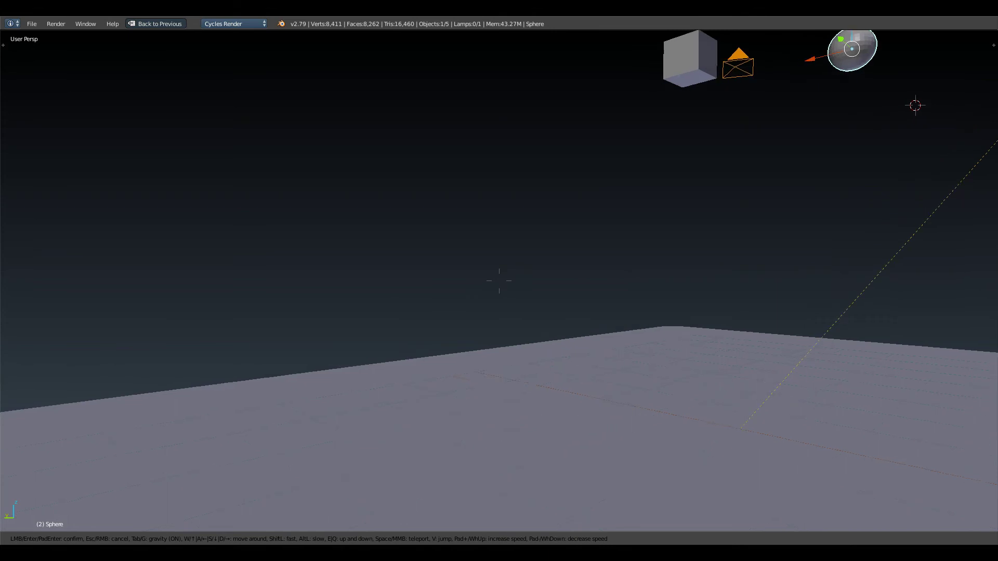
left_click(501, 285)
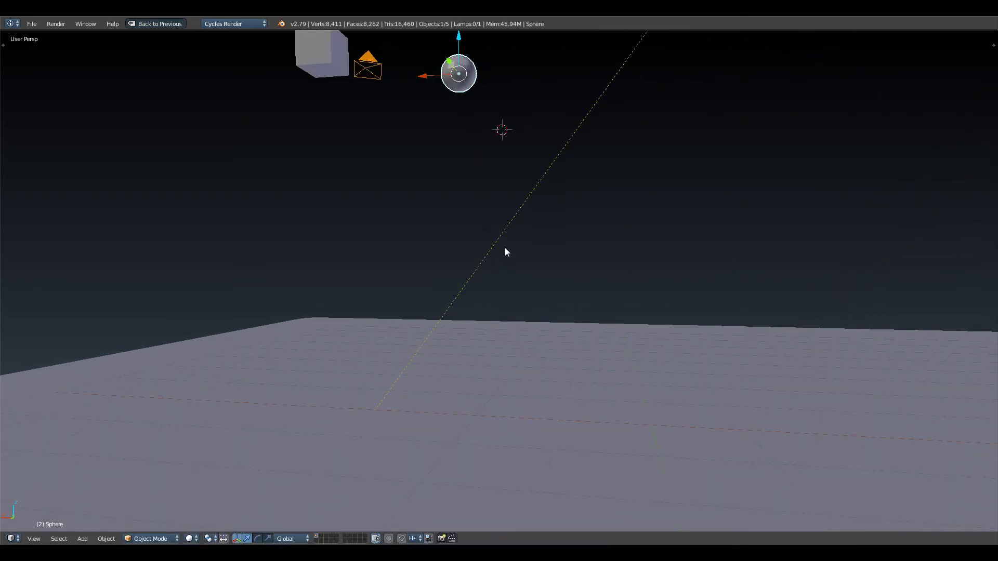
- Bring the camera, sphere, cube and whole plane back into view and show the 3D view's properties
scroll(493, 247, "down", 10)
scroll(475, 246, "up", 4)
middle_click_drag(459, 243, 512, 287)
scroll(514, 285, "up", 2)
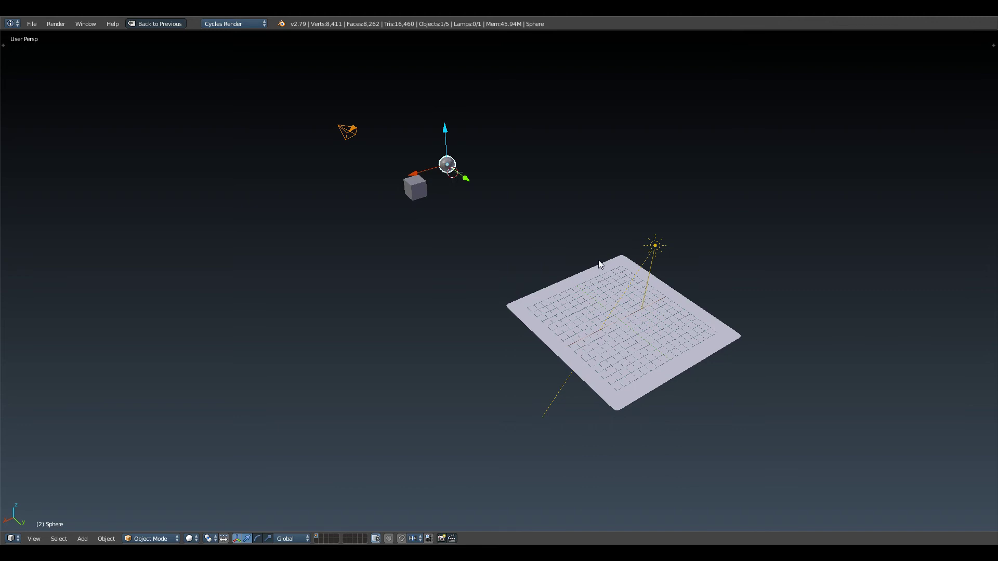
key("n")
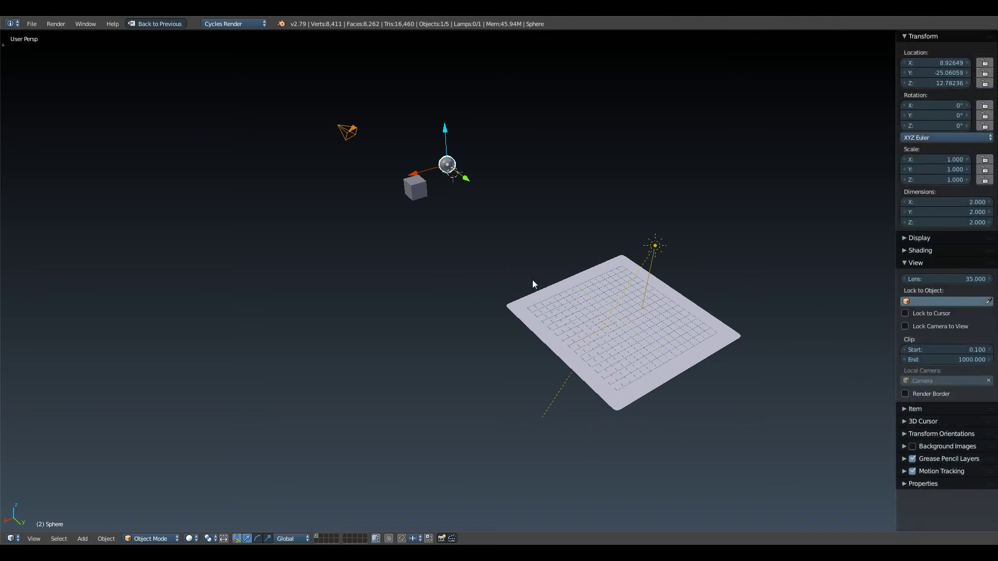